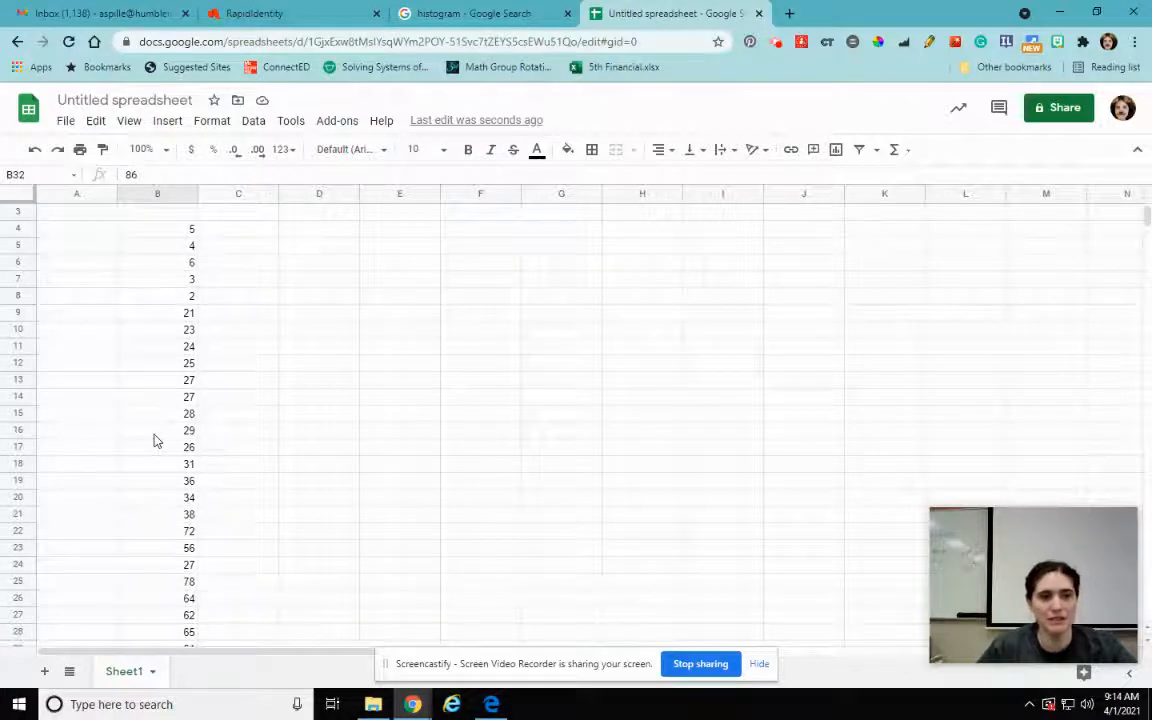
# Enter the title "Number Of Texts Per Day" in cell A2 above the data.
pyautogui.scroll(1, 117, 412)
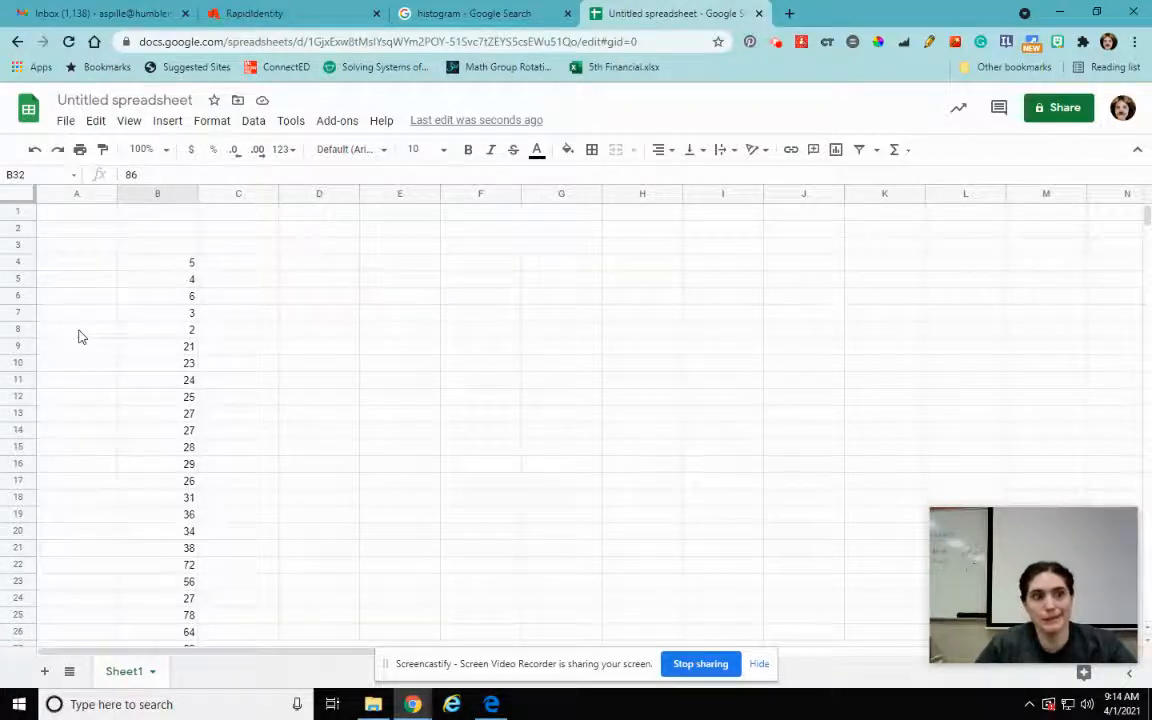
pyautogui.click(70, 232)
pyautogui.write('Numer')
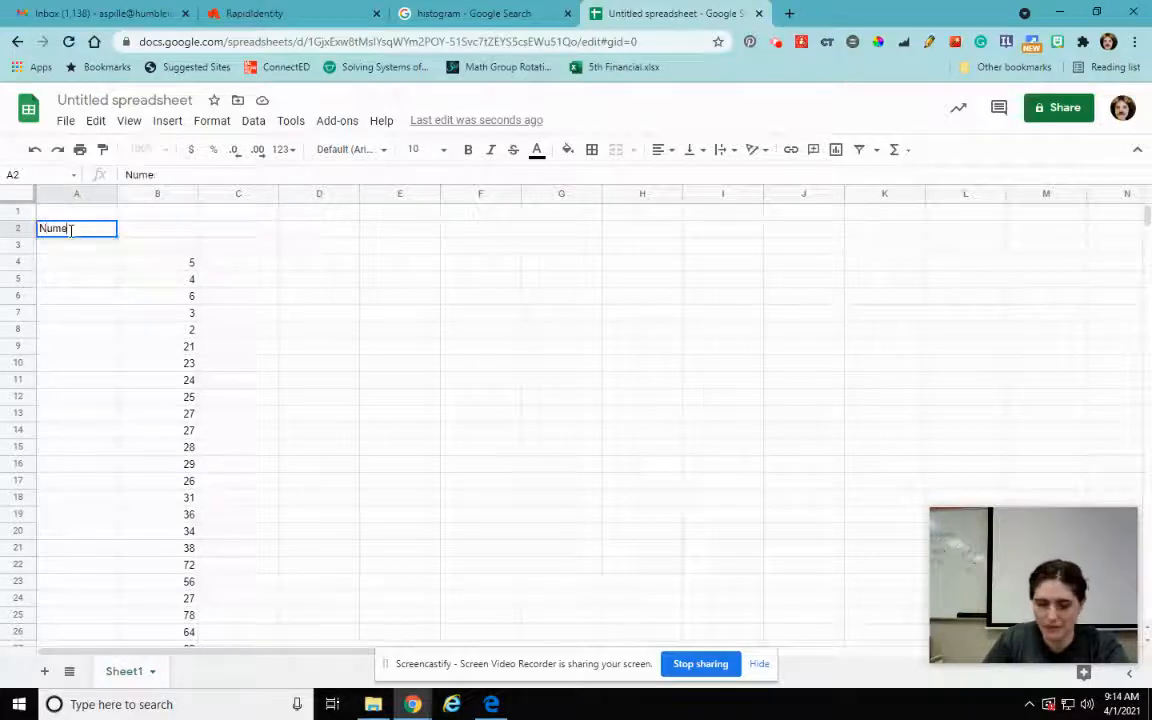
pyautogui.write('r Of Tex')
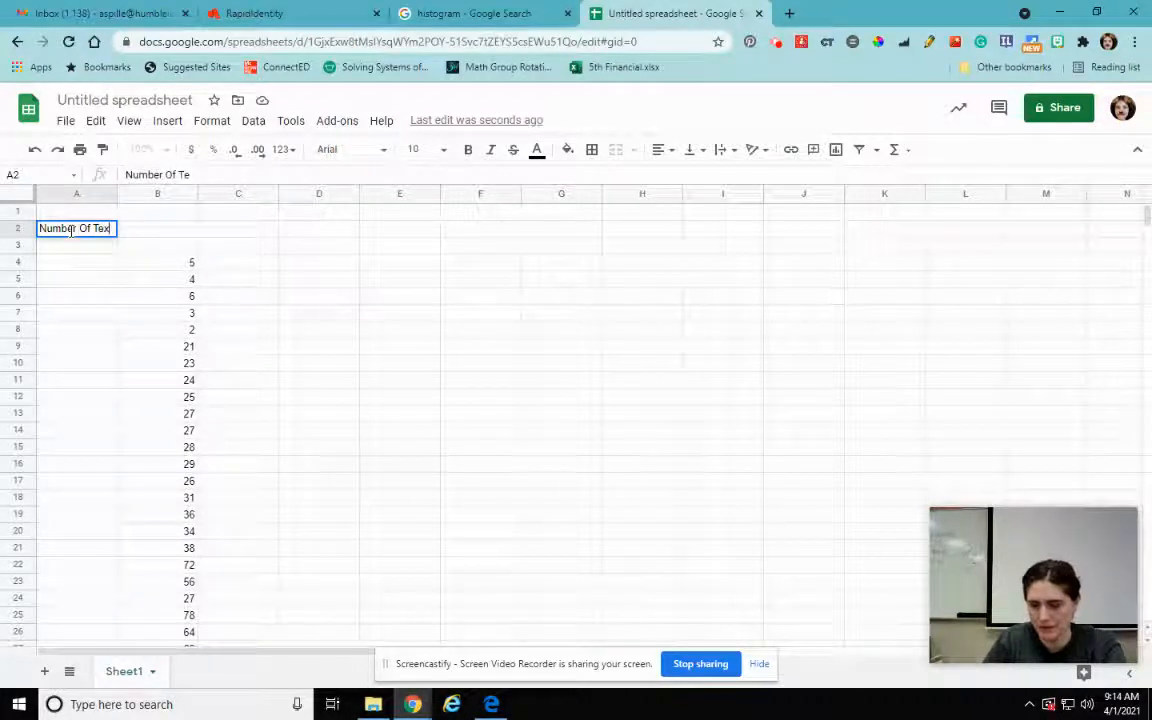
pyautogui.write('ts Per Day')
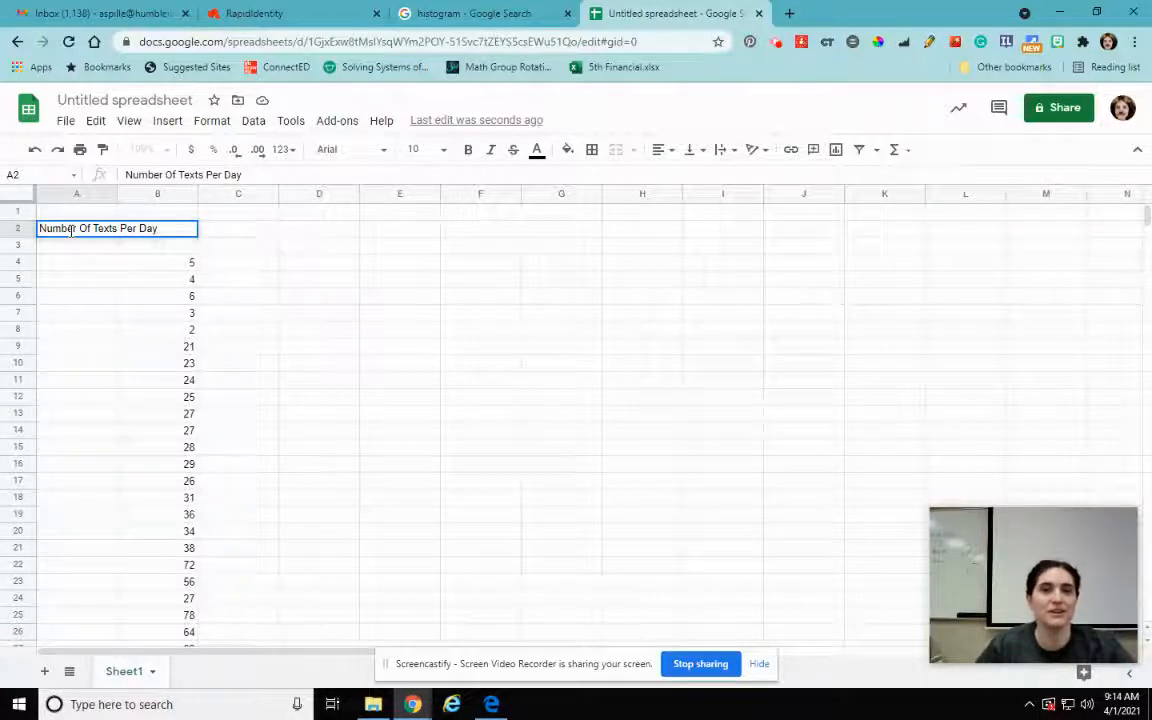
pyautogui.click(365, 414)
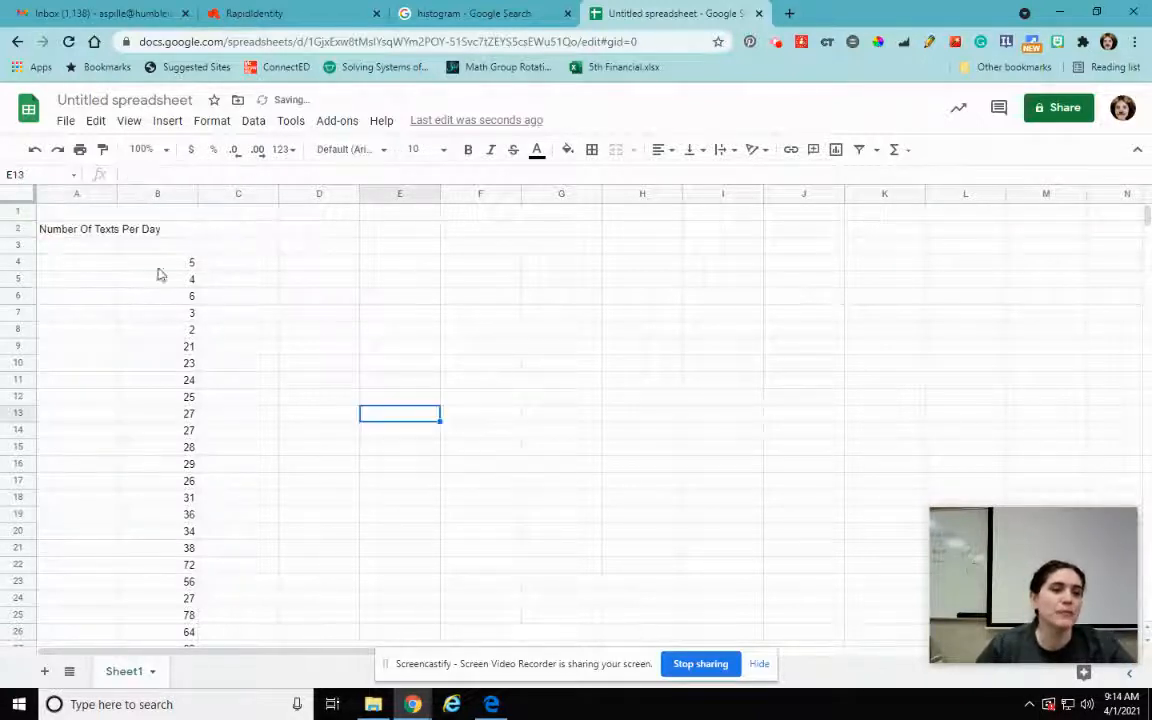
# Sort the data range B4:B33 by column B in ascending order (A → Z).
pyautogui.scroll(-4, 200, 440)
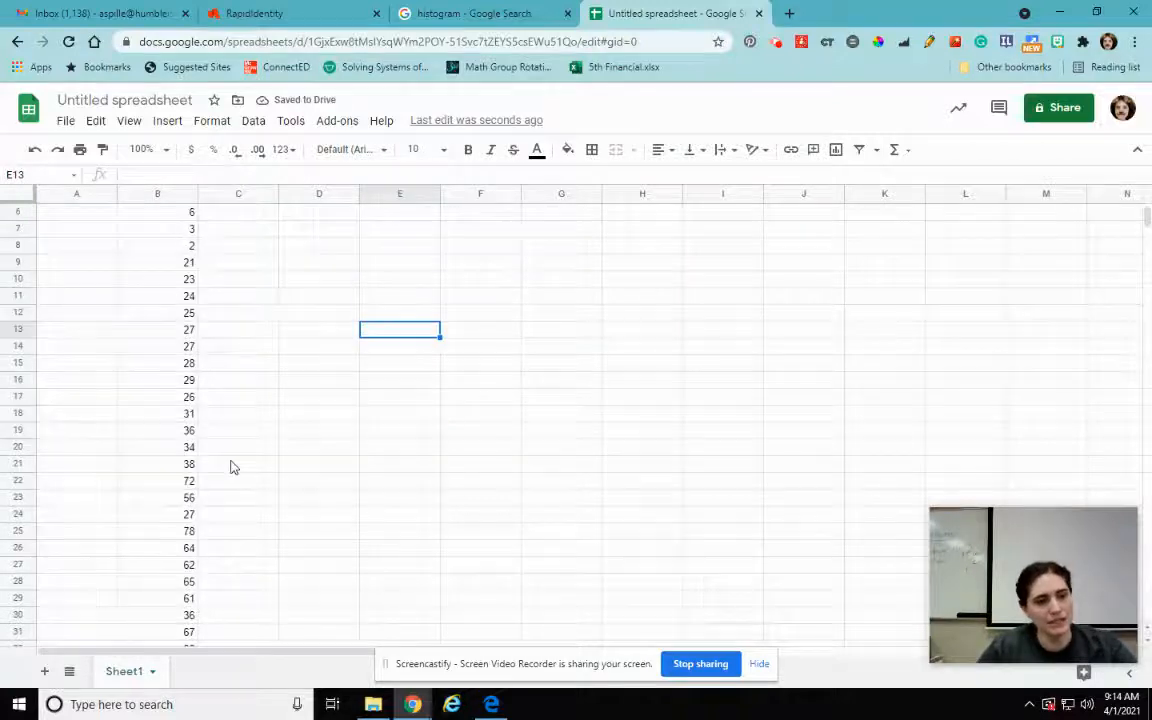
pyautogui.scroll(4, 153, 494)
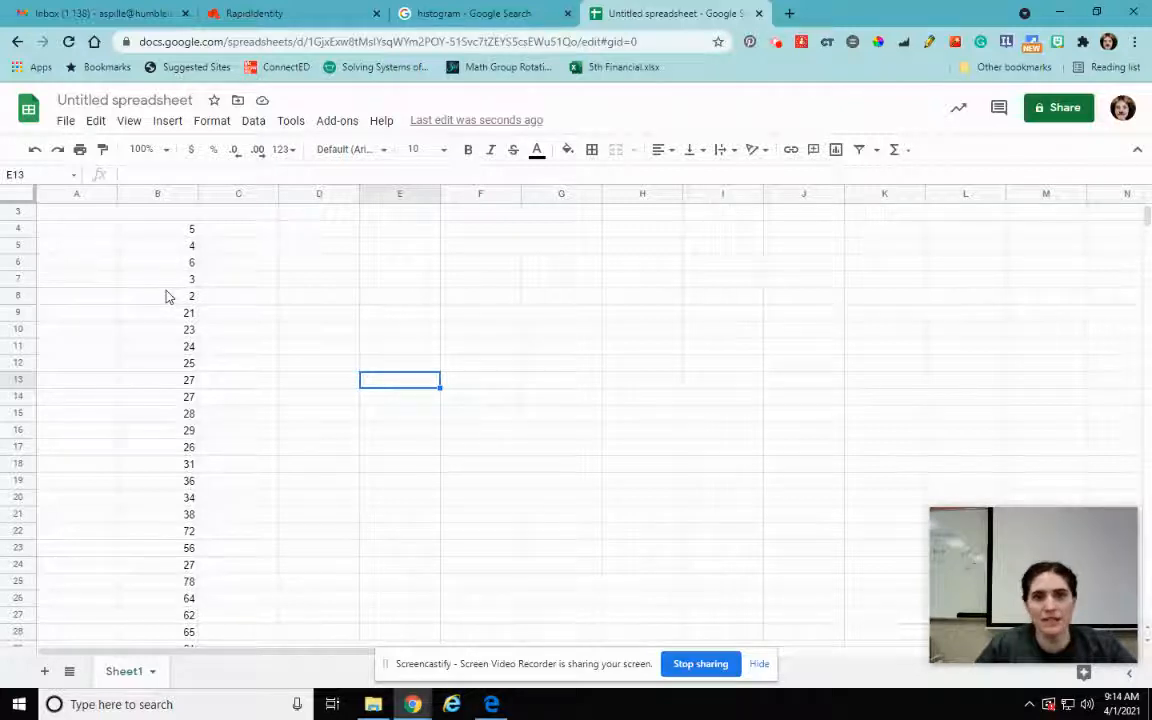
pyautogui.moveTo(150, 230); pyautogui.dragTo(180, 510)
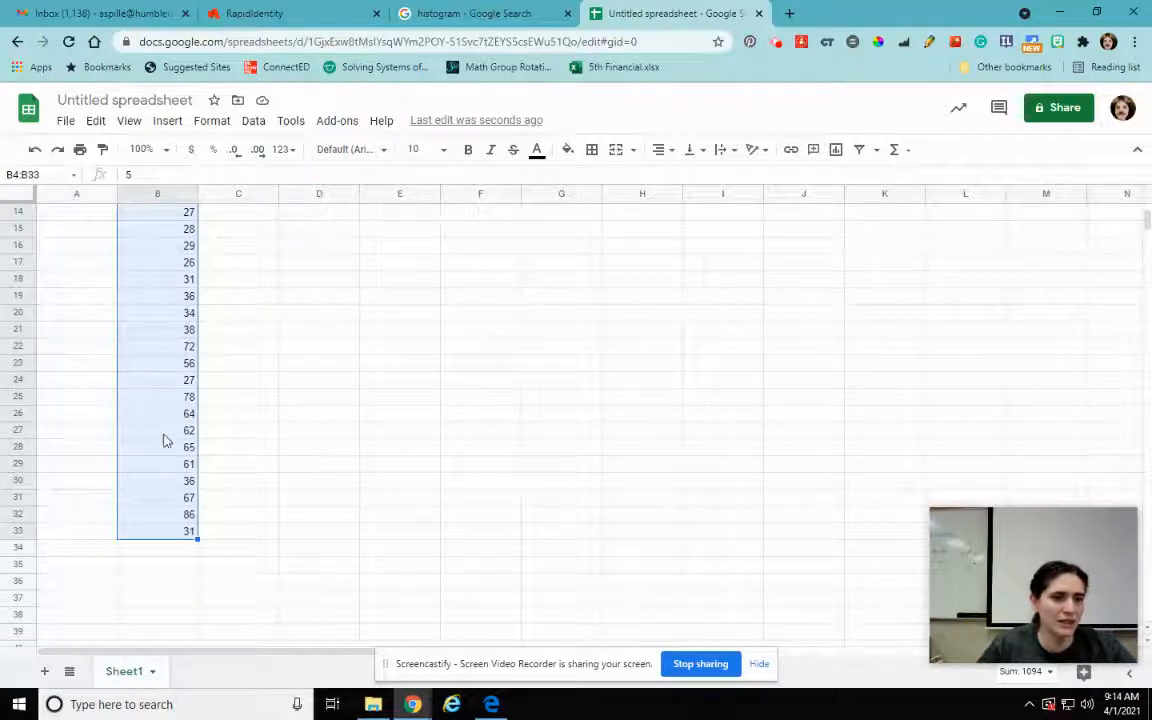
pyautogui.click(253, 124)
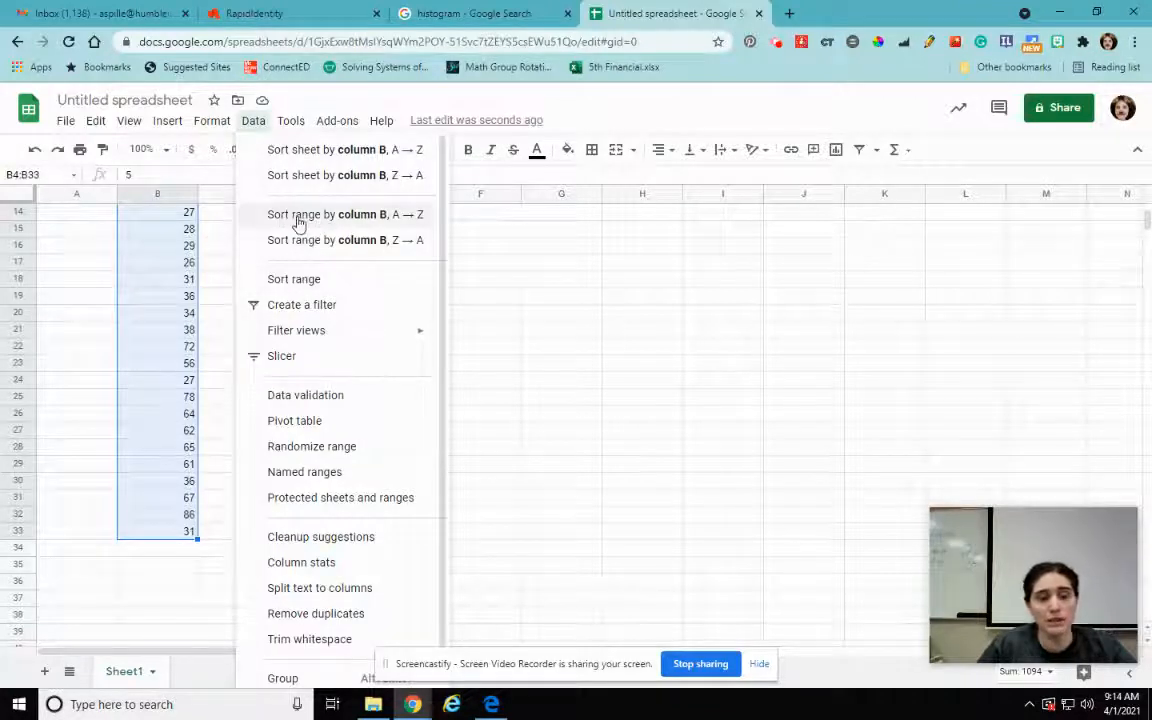
pyautogui.click(369, 219)
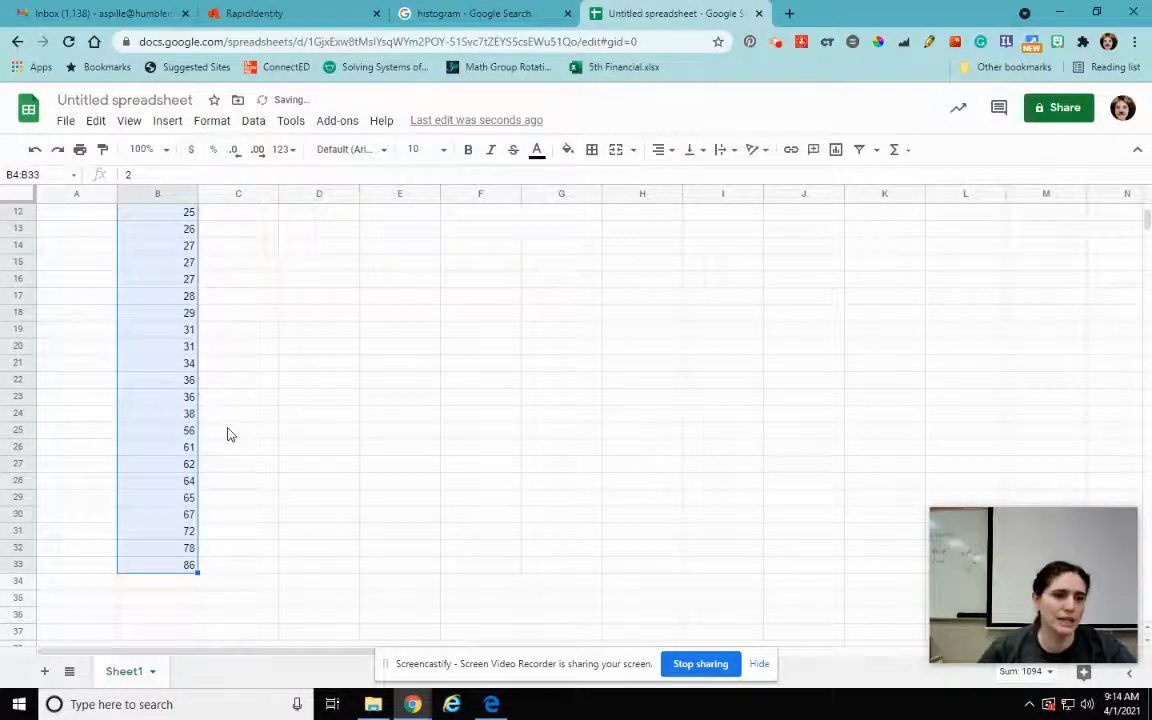
pyautogui.scroll(3, 226, 432)
pyautogui.click(262, 398)
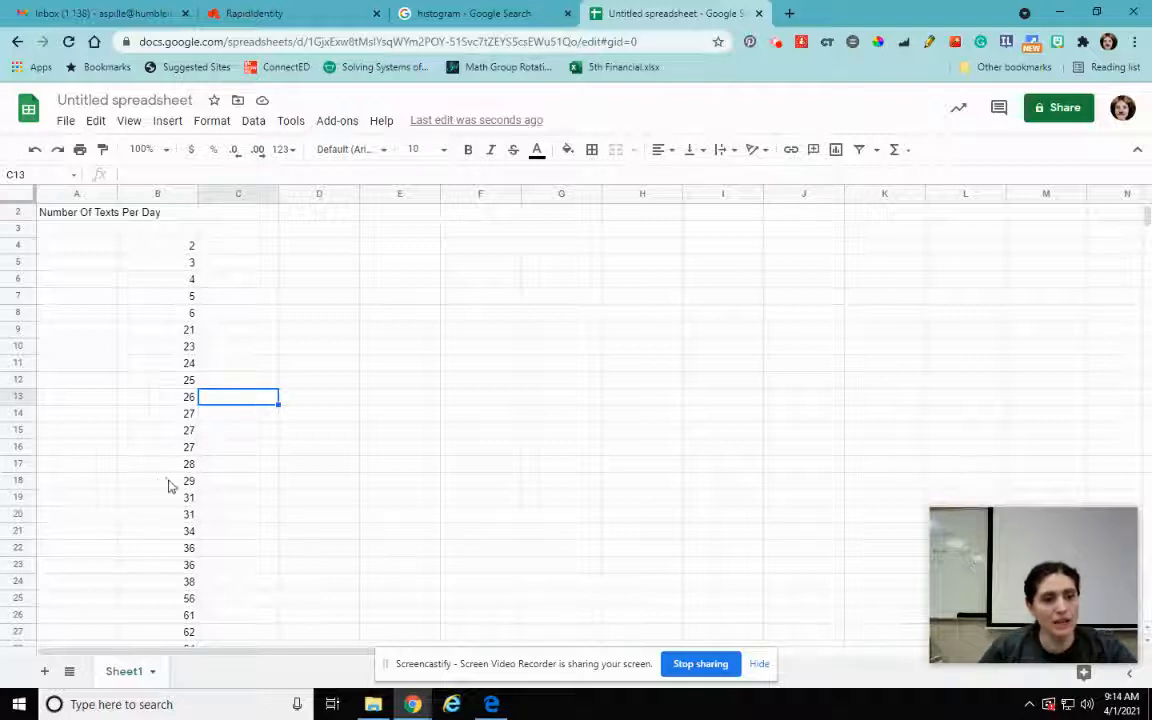
# Review the sorted values, then enter the heading "Buckets" in E6 and the first range 0-20 in E7.
pyautogui.scroll(-2, 170, 485)
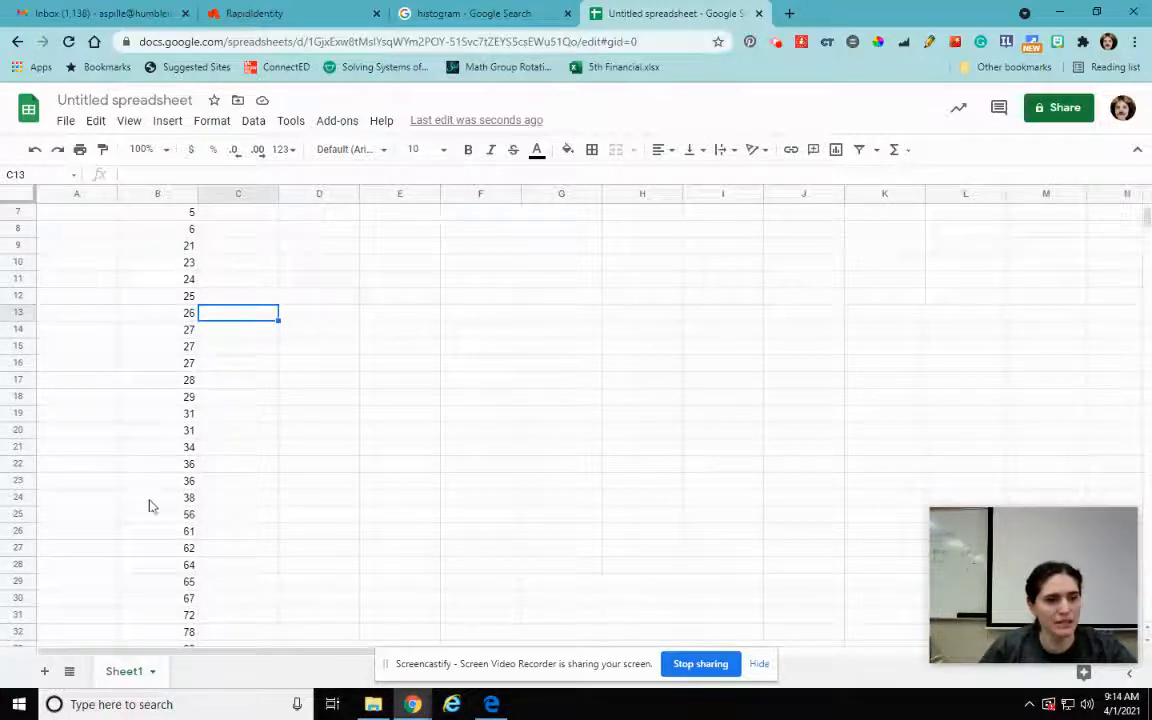
pyautogui.scroll(-2, 143, 512)
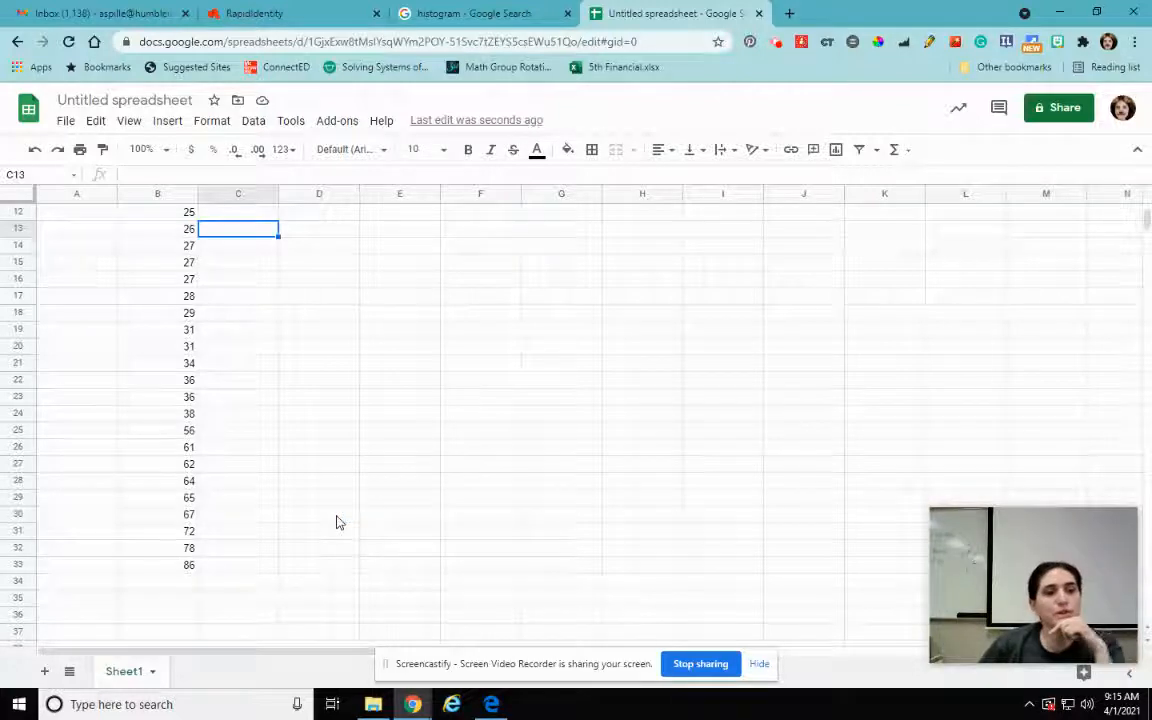
pyautogui.scroll(2, 343, 520)
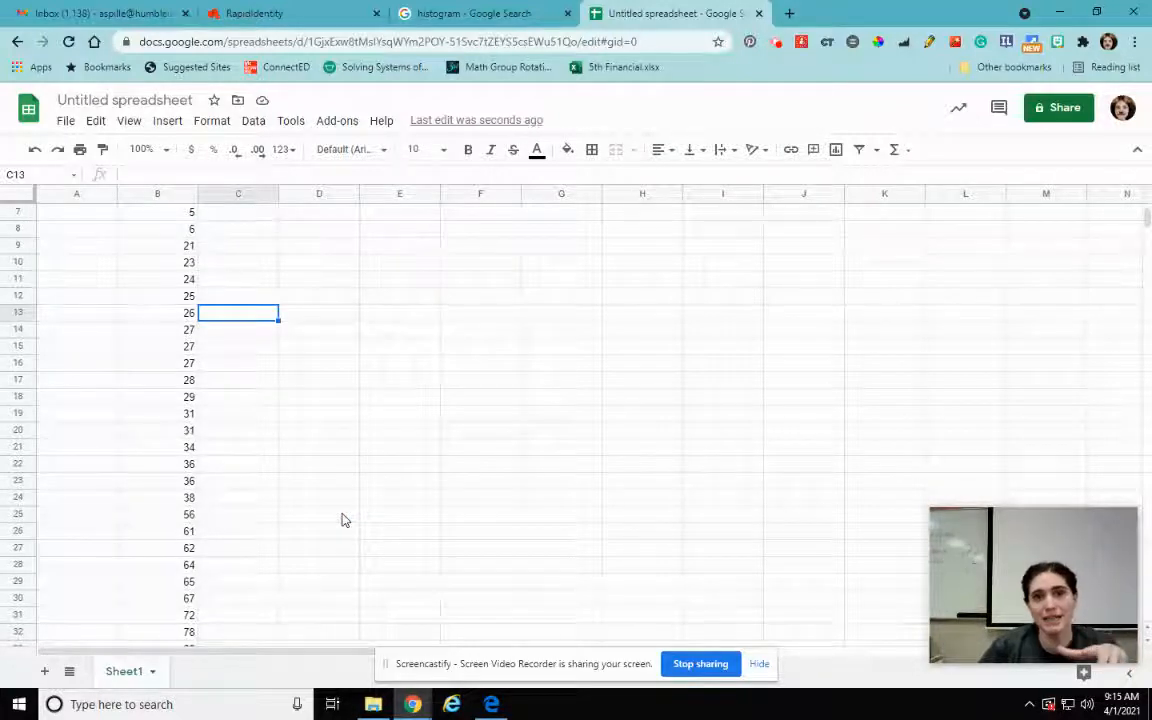
pyautogui.scroll(2, 355, 499)
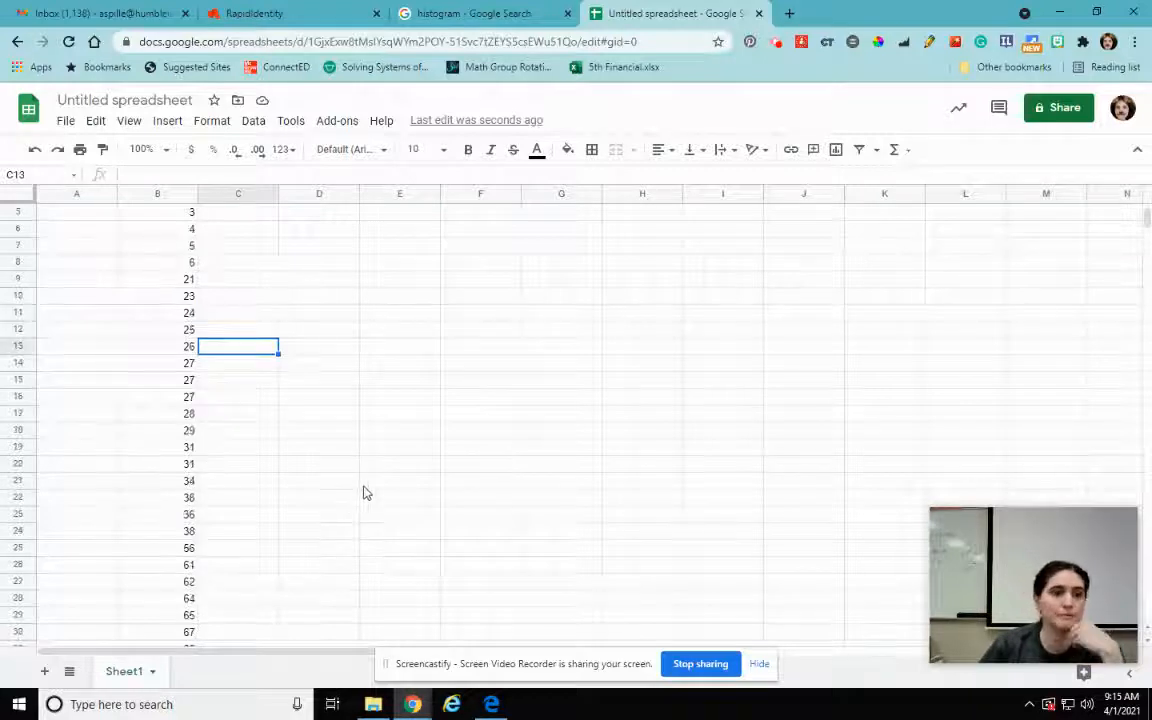
pyautogui.scroll(1, 358, 400)
pyautogui.scroll(-1, 358, 400)
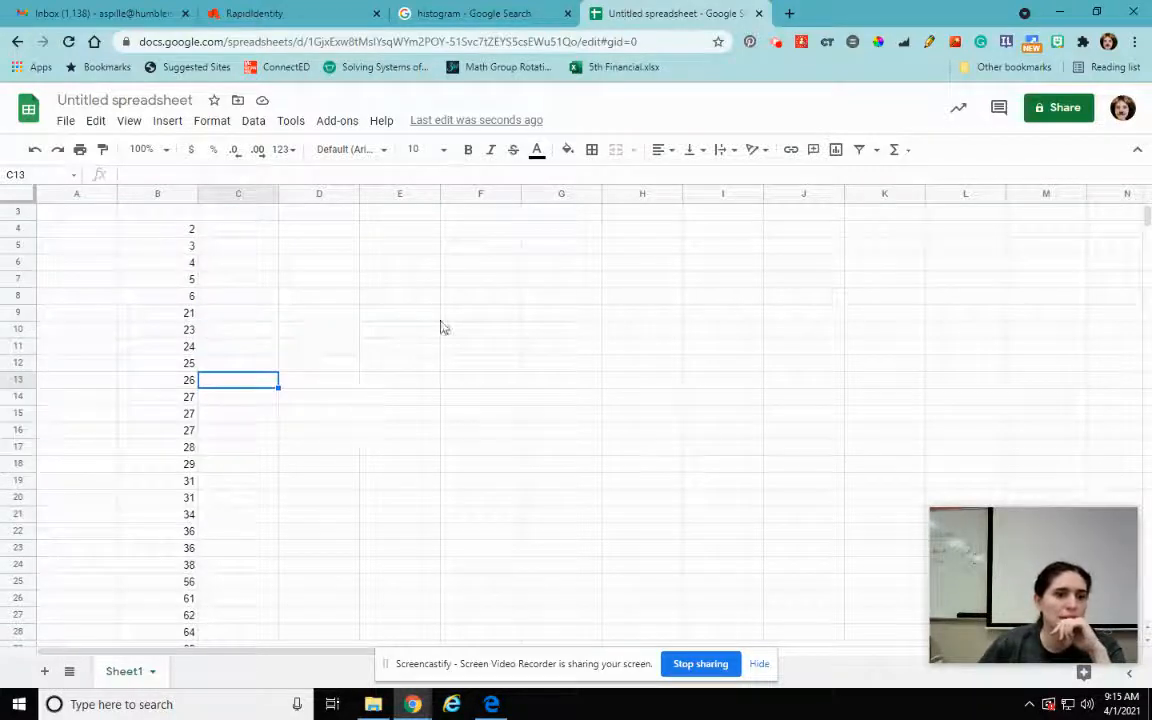
pyautogui.click(394, 267)
pyautogui.write('Buckets')
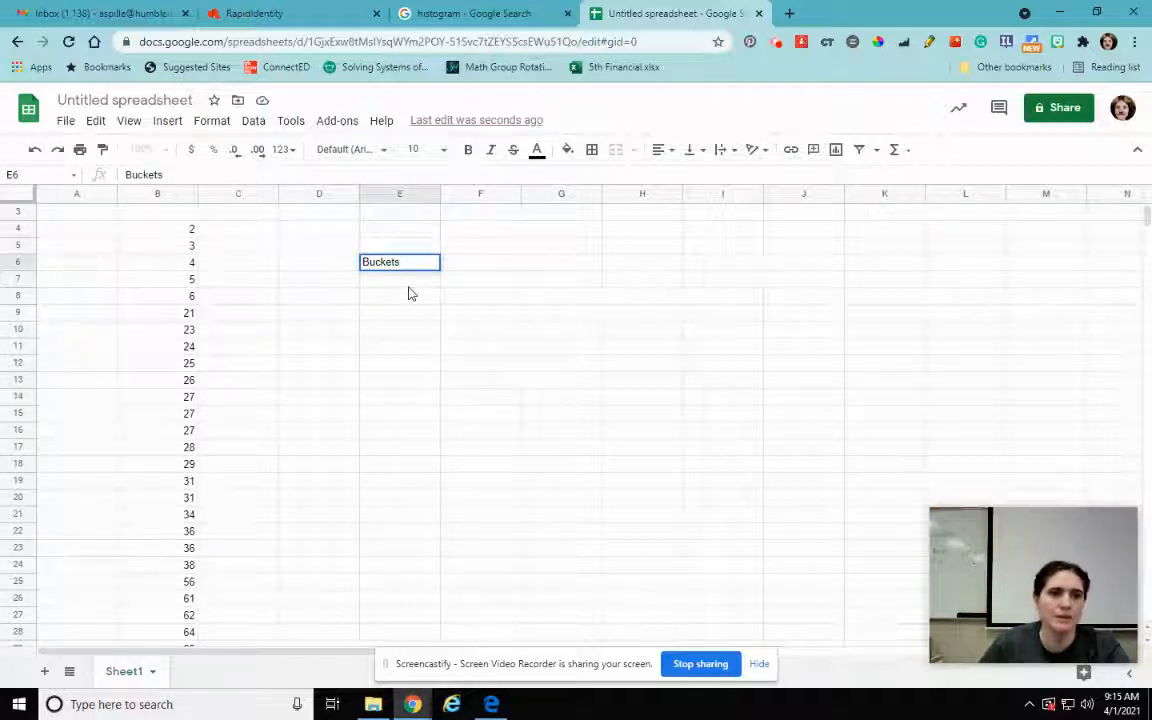
pyautogui.press('Return')
pyautogui.write('0-20')
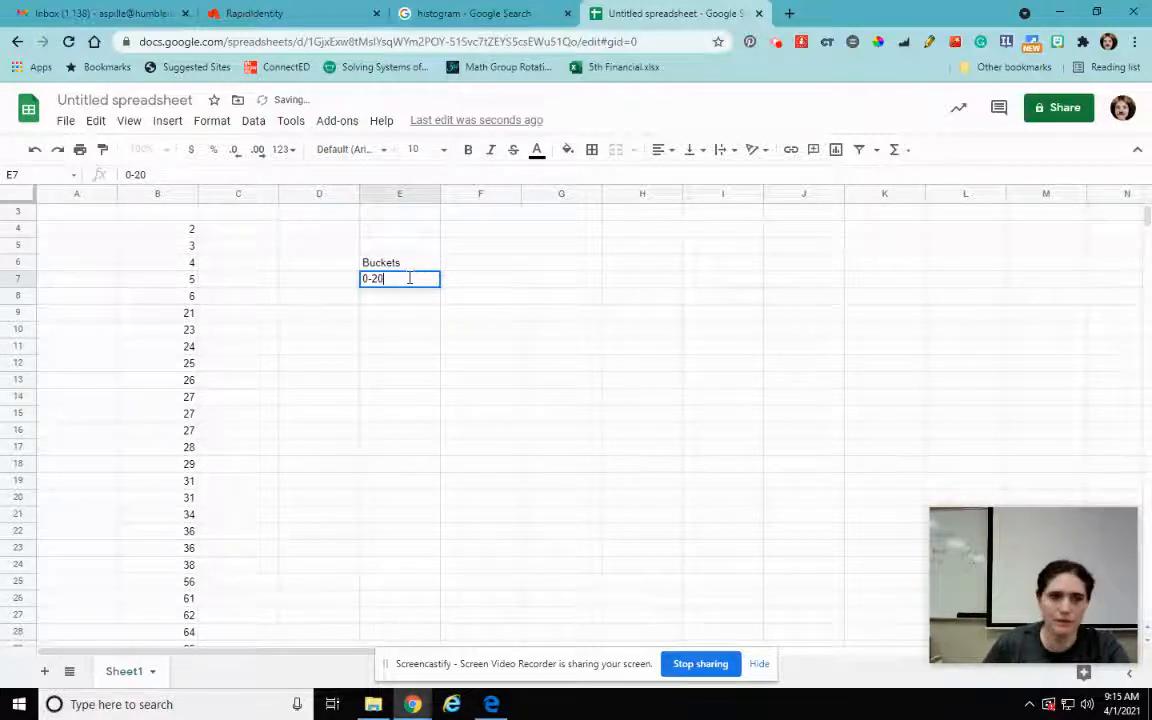
# Enter the bucket ranges 21-40, 41-60 and 61-80 in cells E8 to E10.
pyautogui.press('Return')
pyautogui.write('21-')
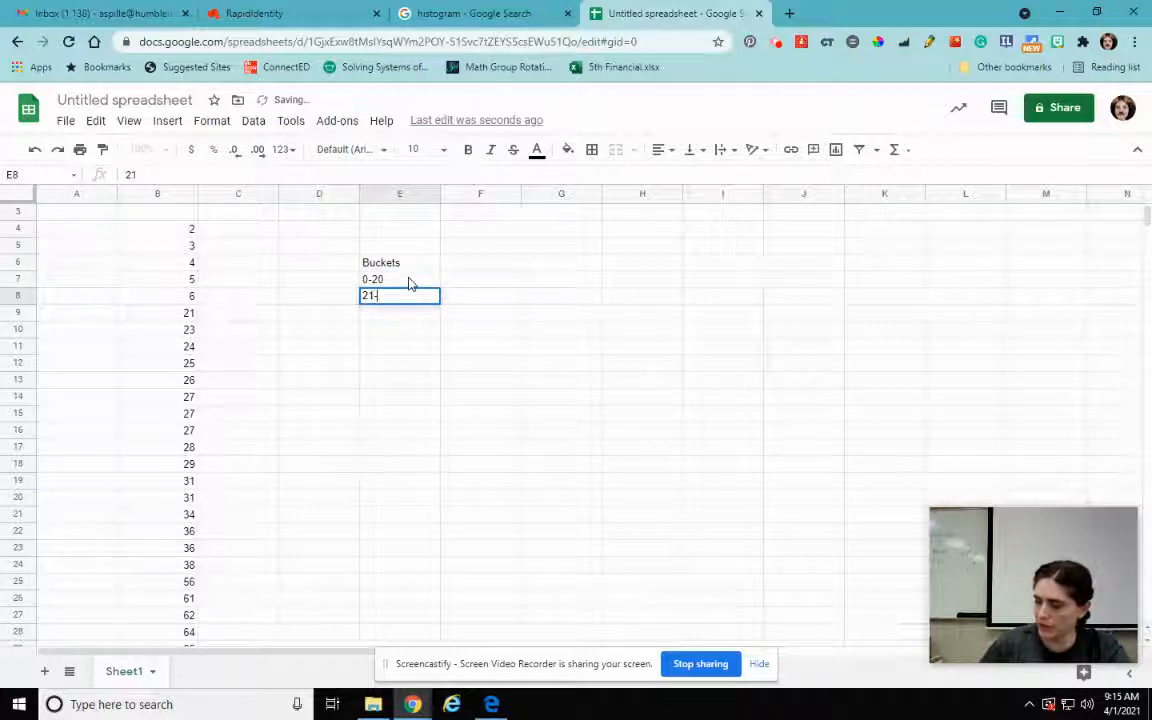
pyautogui.write('40')
pyautogui.press('Return')
pyautogui.write('41-60')
pyautogui.press('Return')
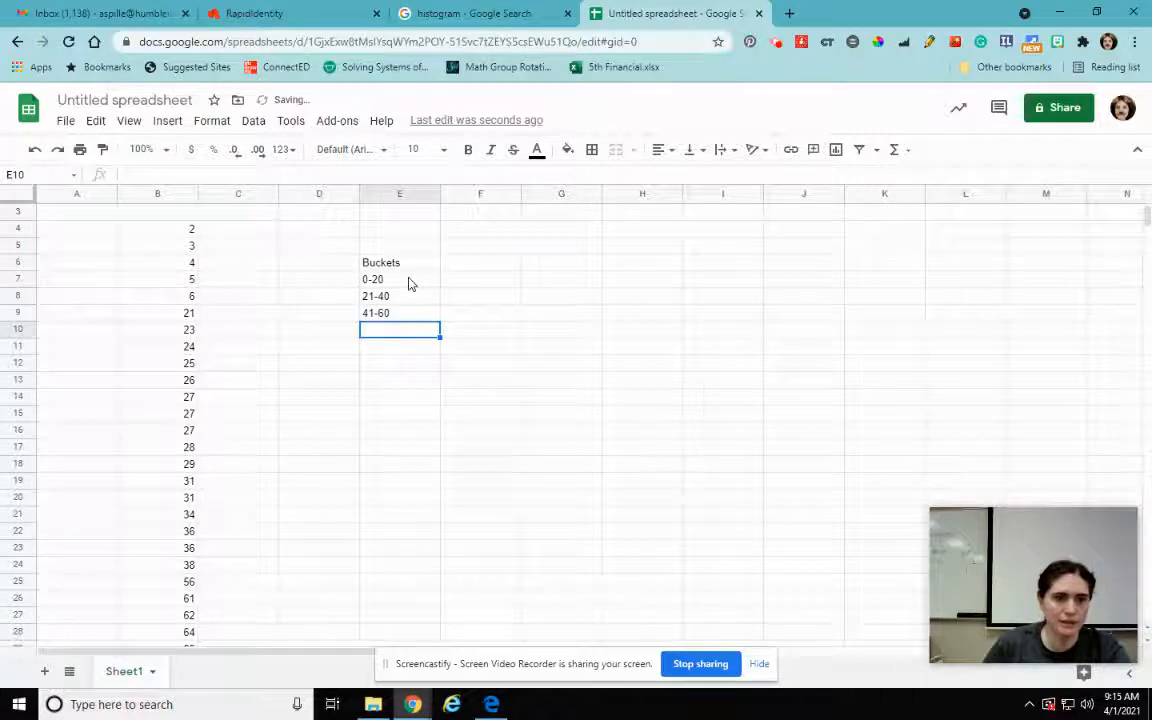
pyautogui.write('61-80')
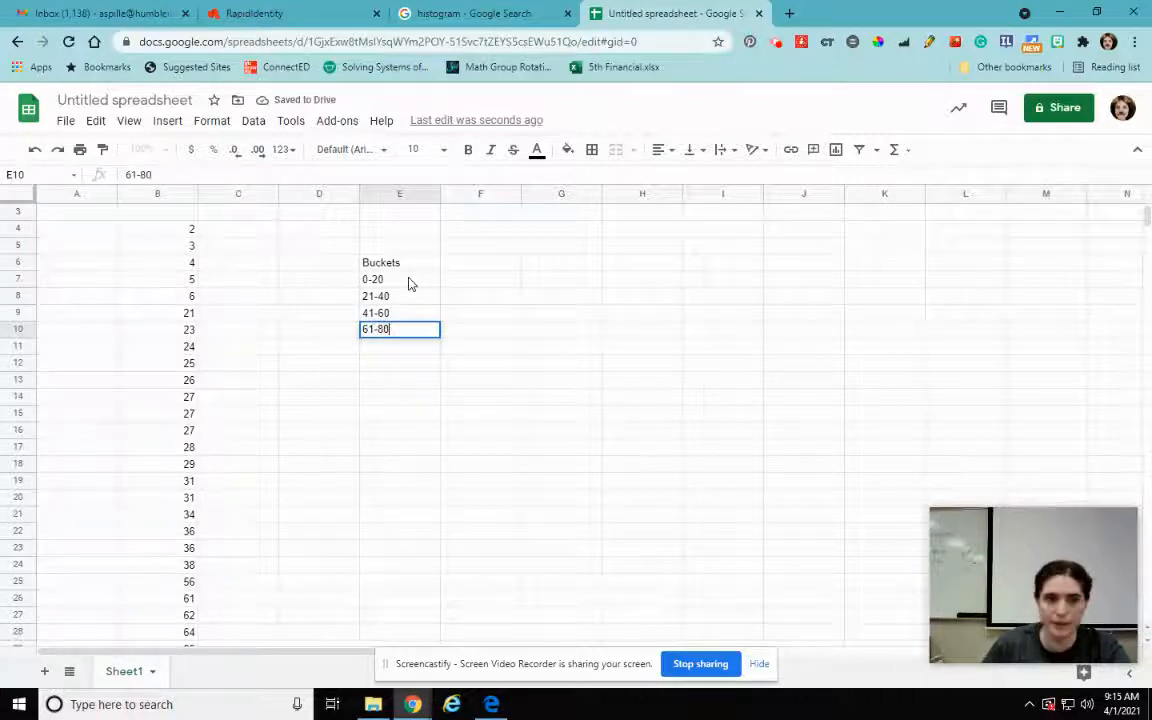
pyautogui.press('Return')
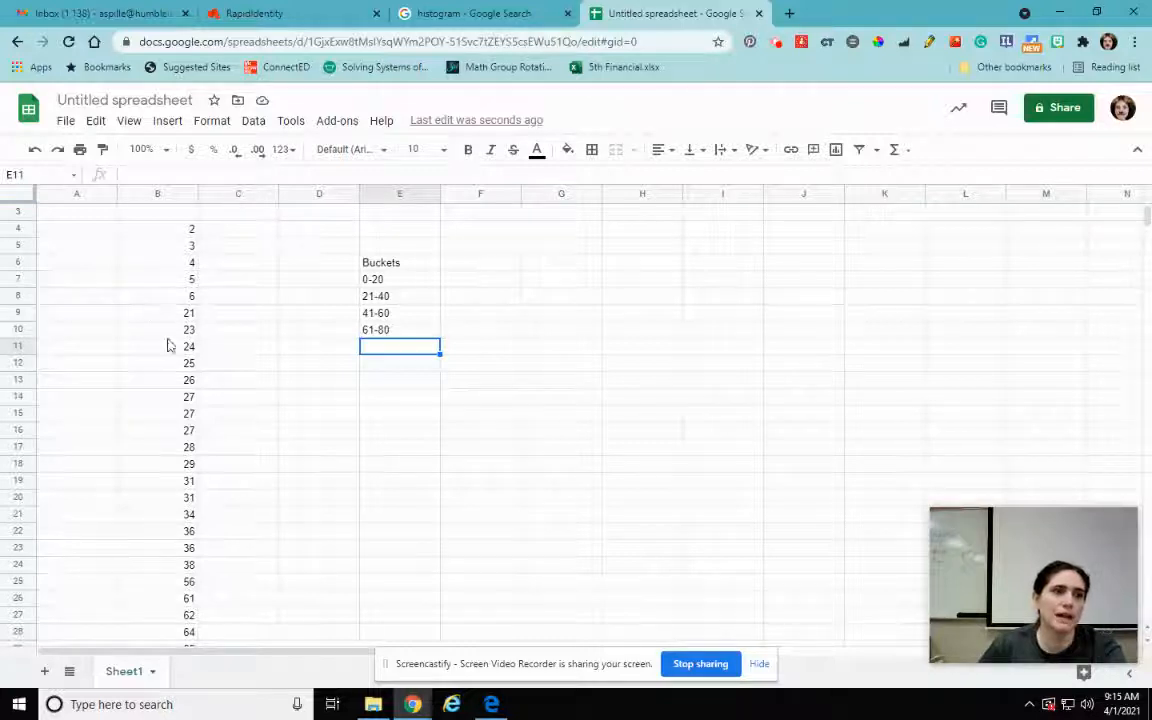
# Check the data values down to B33 and change the last bucket range in E10 to 61-88.
pyautogui.moveTo(163, 236); pyautogui.dragTo(175, 571)
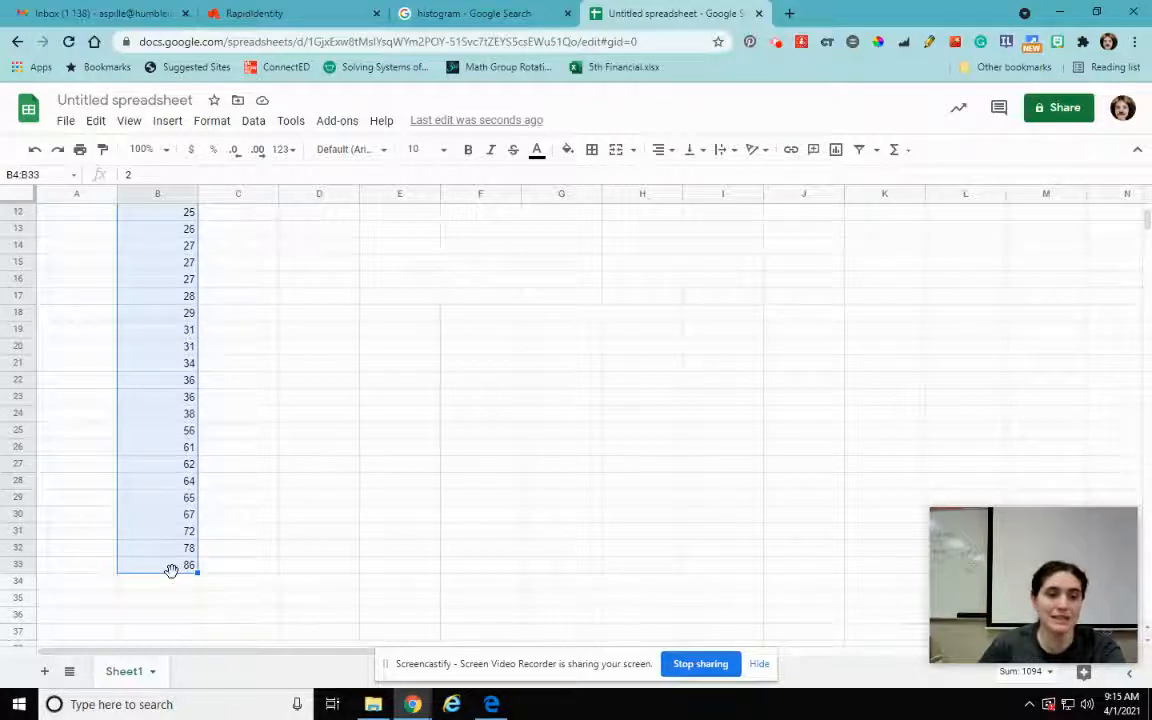
pyautogui.click(335, 569)
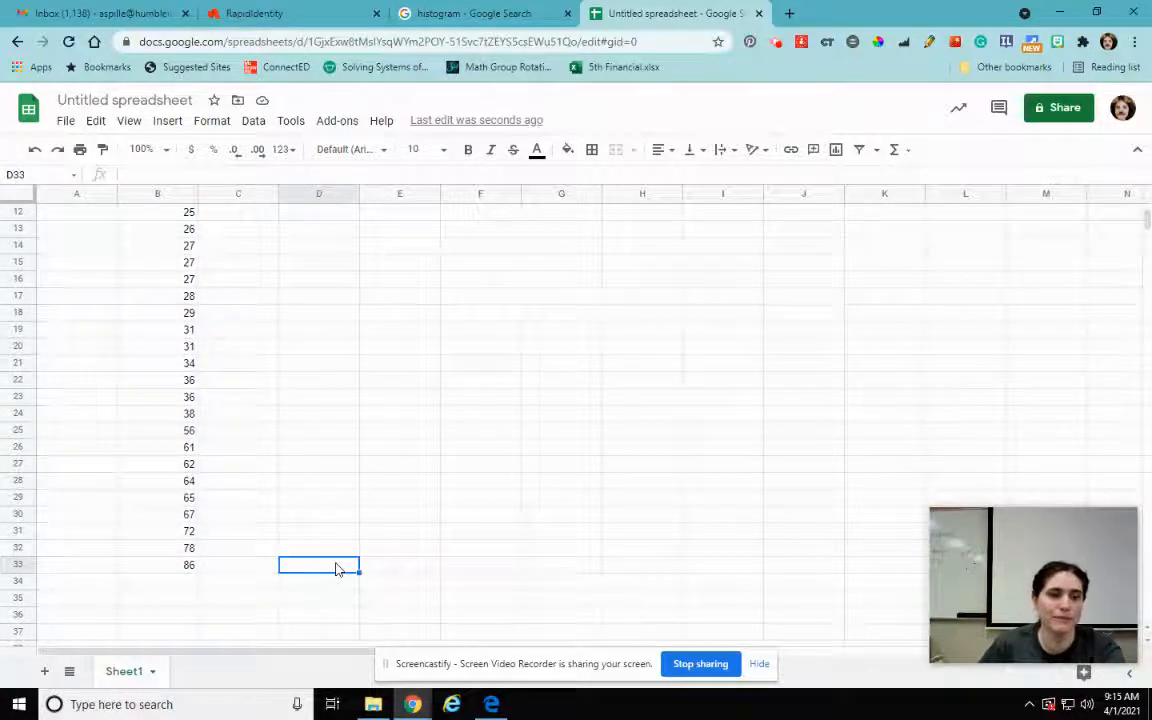
pyautogui.scroll(3, 340, 560)
pyautogui.click(405, 365)
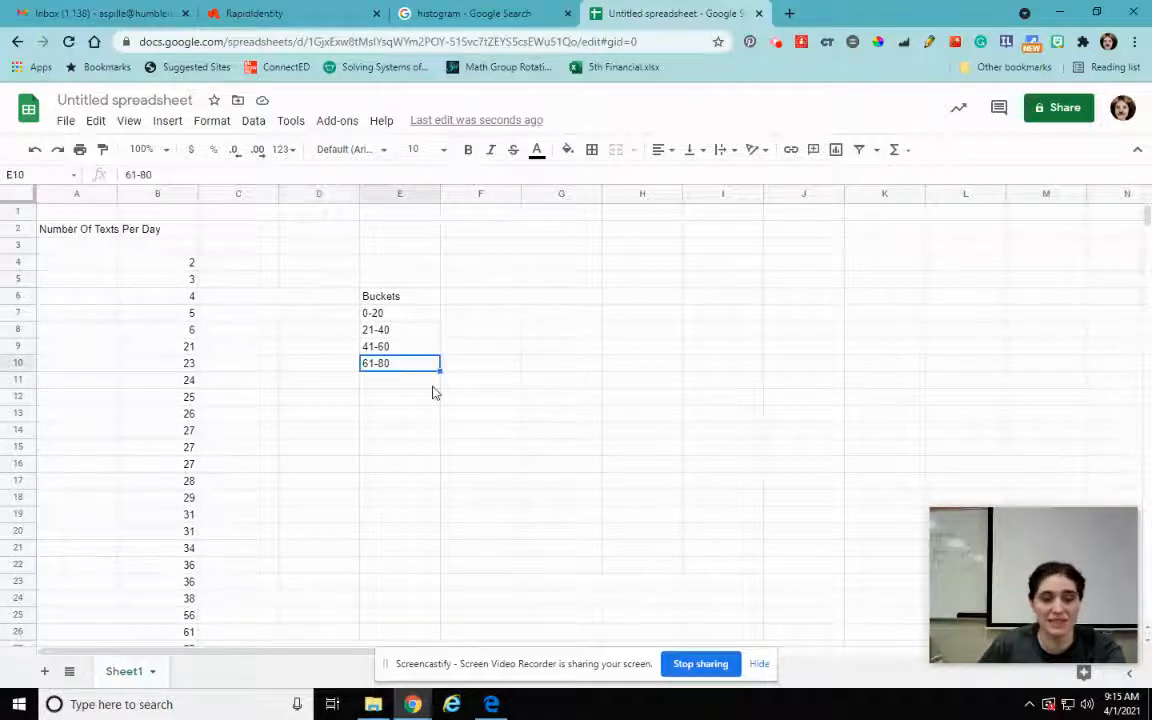
pyautogui.write('61')
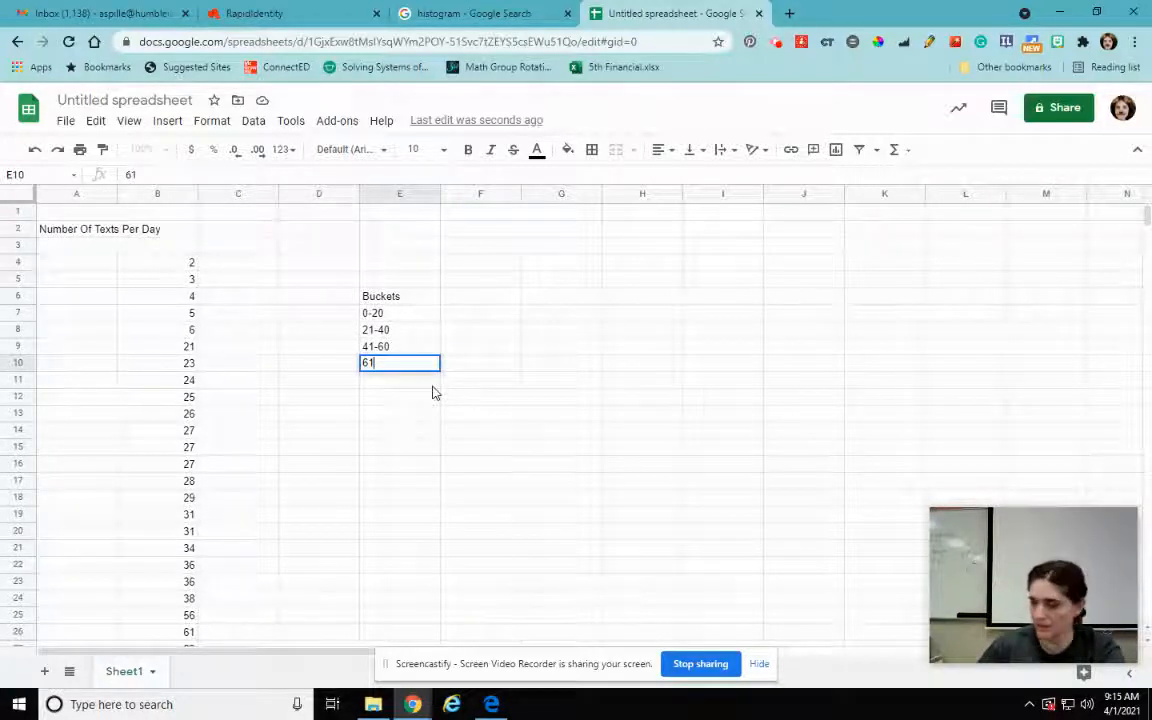
pyautogui.write('-88')
pyautogui.press('Return')
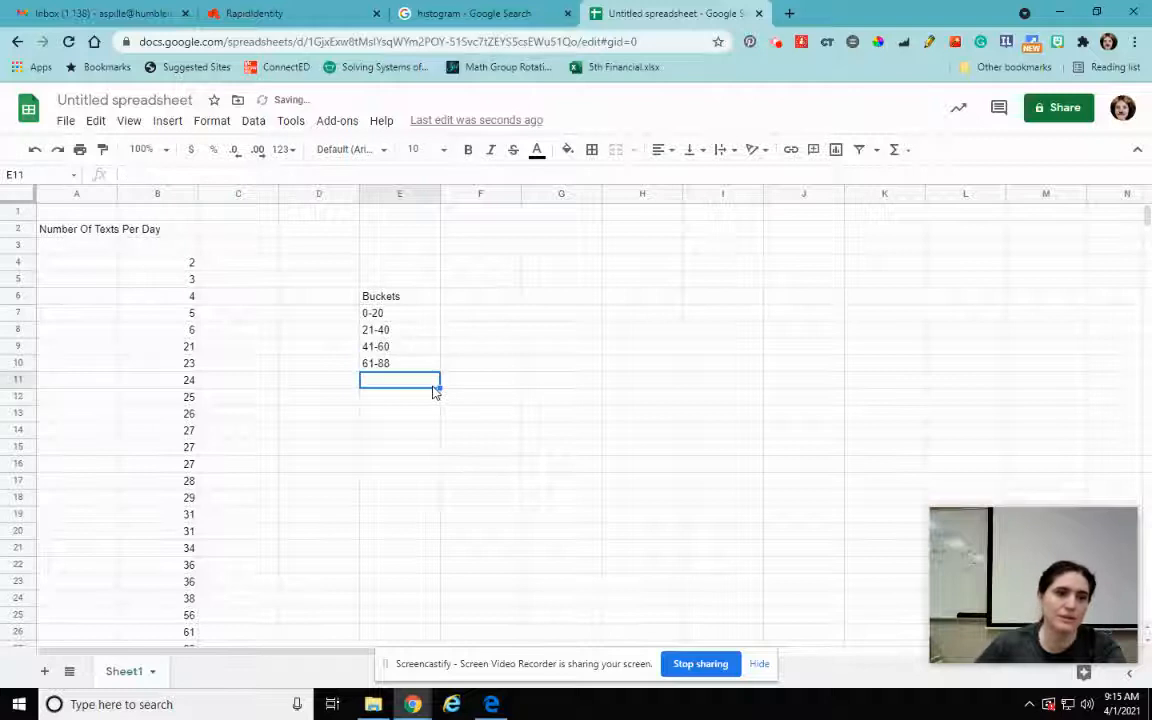
# Change the last bucket range in E10 to 61-90.
pyautogui.click(400, 368)
pyautogui.write('61-90')
pyautogui.press('Return')
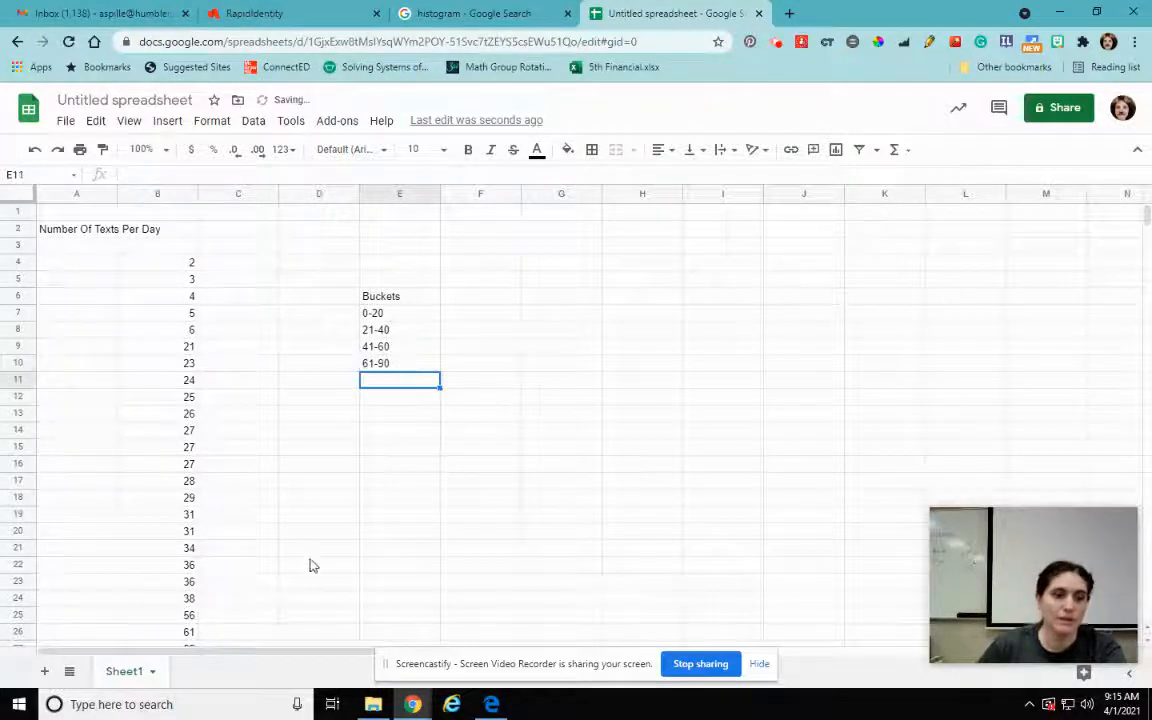
# Set the bucket range in E10 to 61-80 and add a final bucket "80 +" in E11.
pyautogui.scroll(-7, 347, 553)
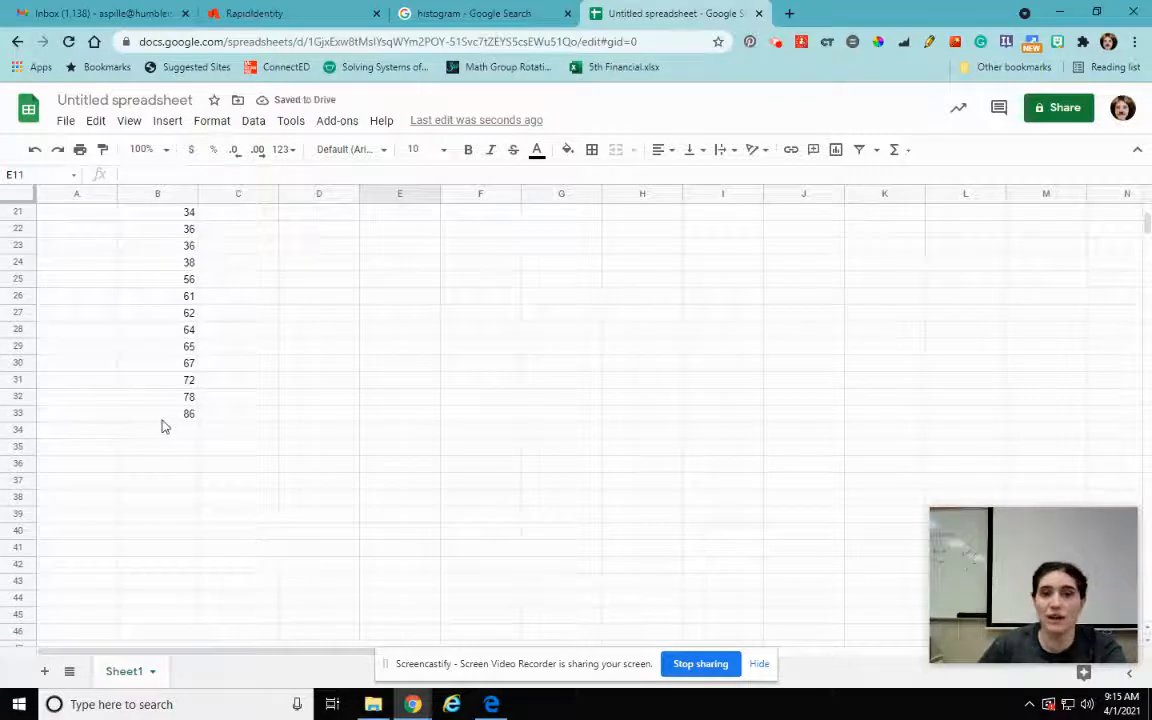
pyautogui.scroll(7, 165, 427)
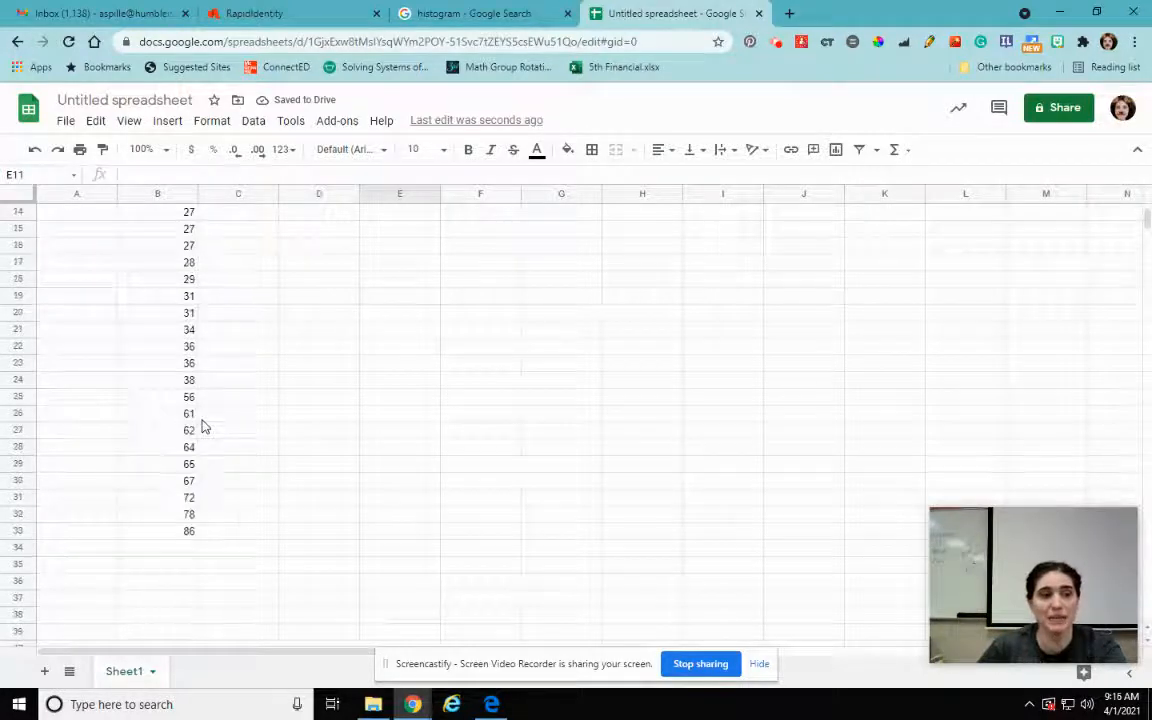
pyautogui.click(387, 369)
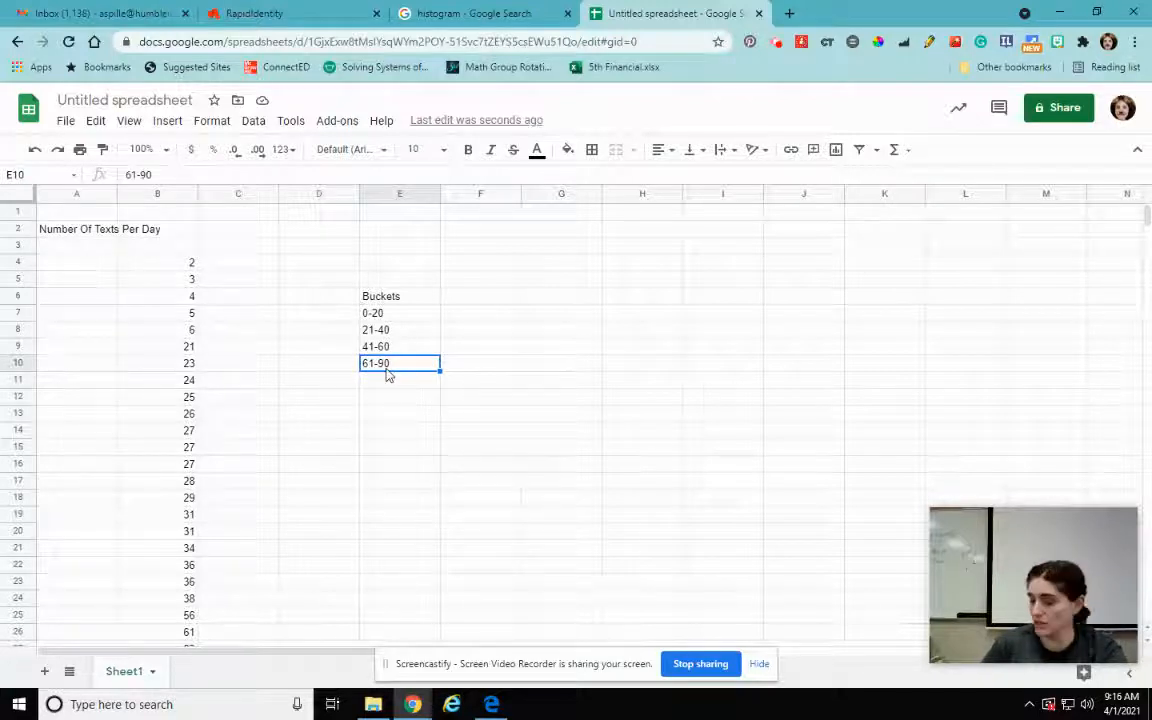
pyautogui.write('61-80')
pyautogui.press('Return')
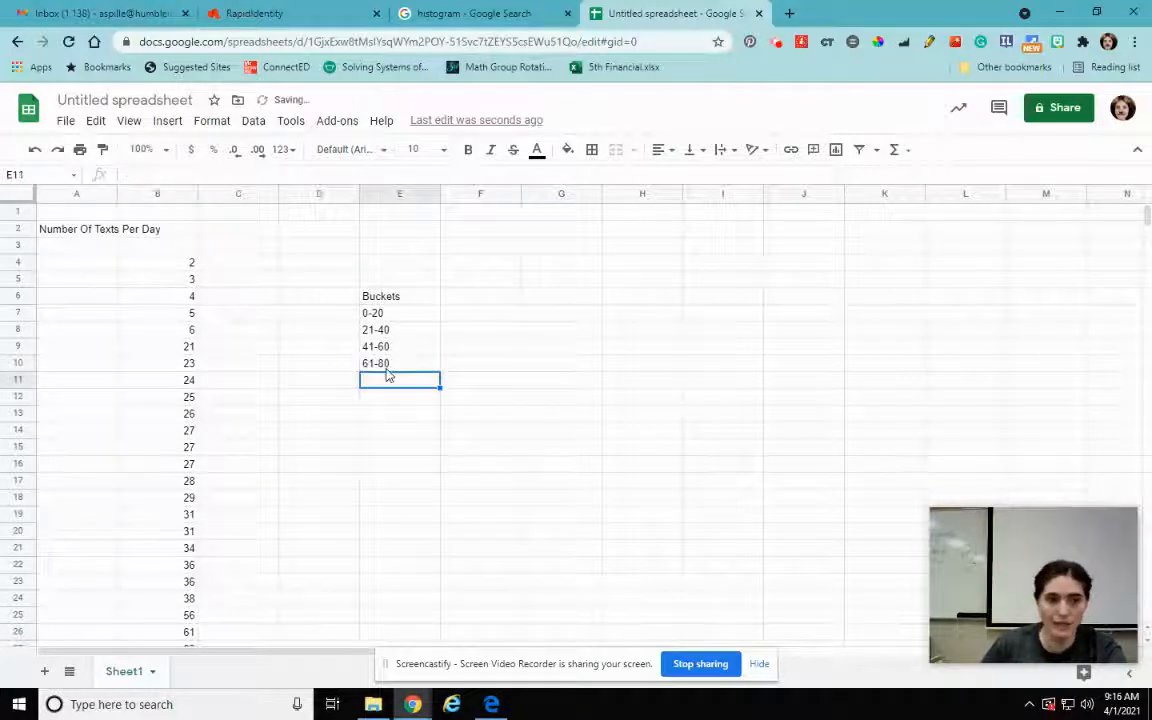
pyautogui.write('80 +')
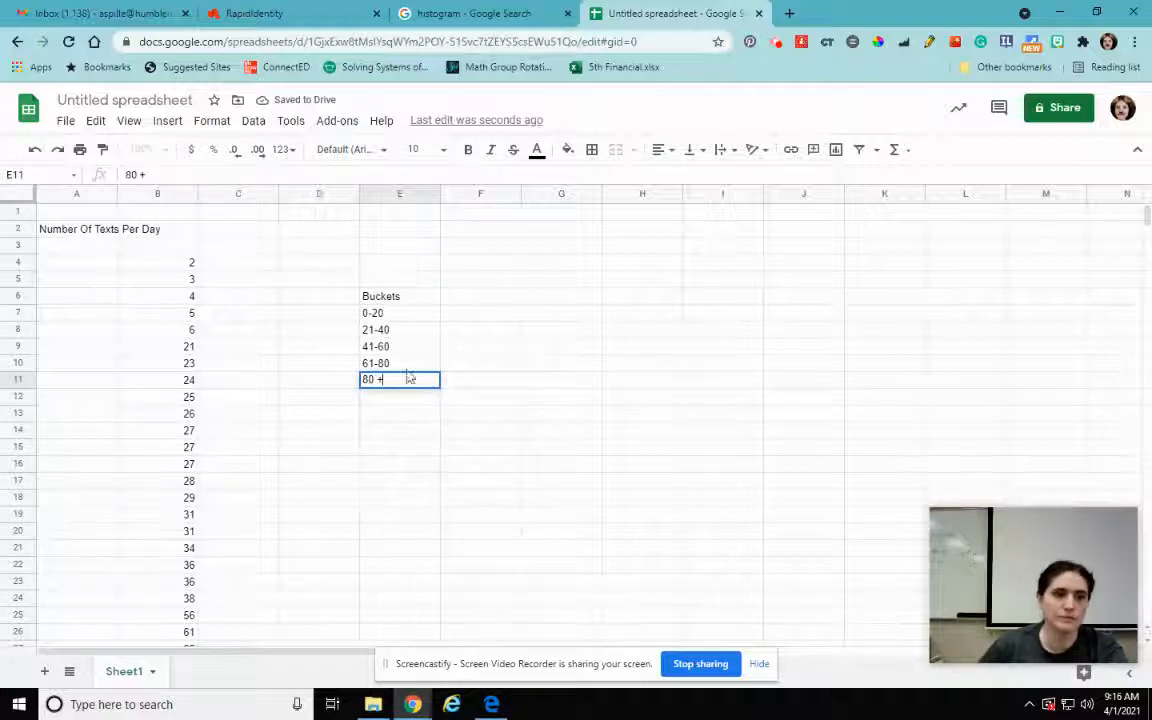
pyautogui.click(506, 448)
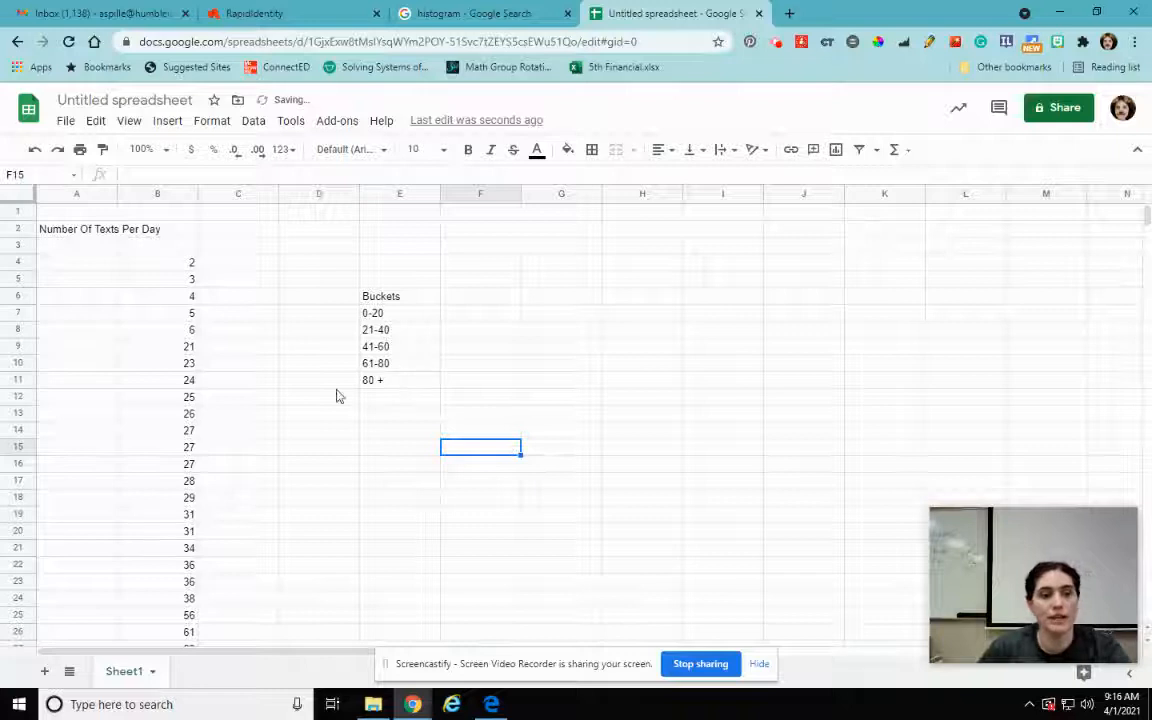
# Insert a chart from the number-of-texts data in B4:B33.
pyautogui.moveTo(142, 271)
pyautogui.mouseDown()
pyautogui.moveTo(154, 689)
pyautogui.moveTo(163, 571)
pyautogui.mouseUp()
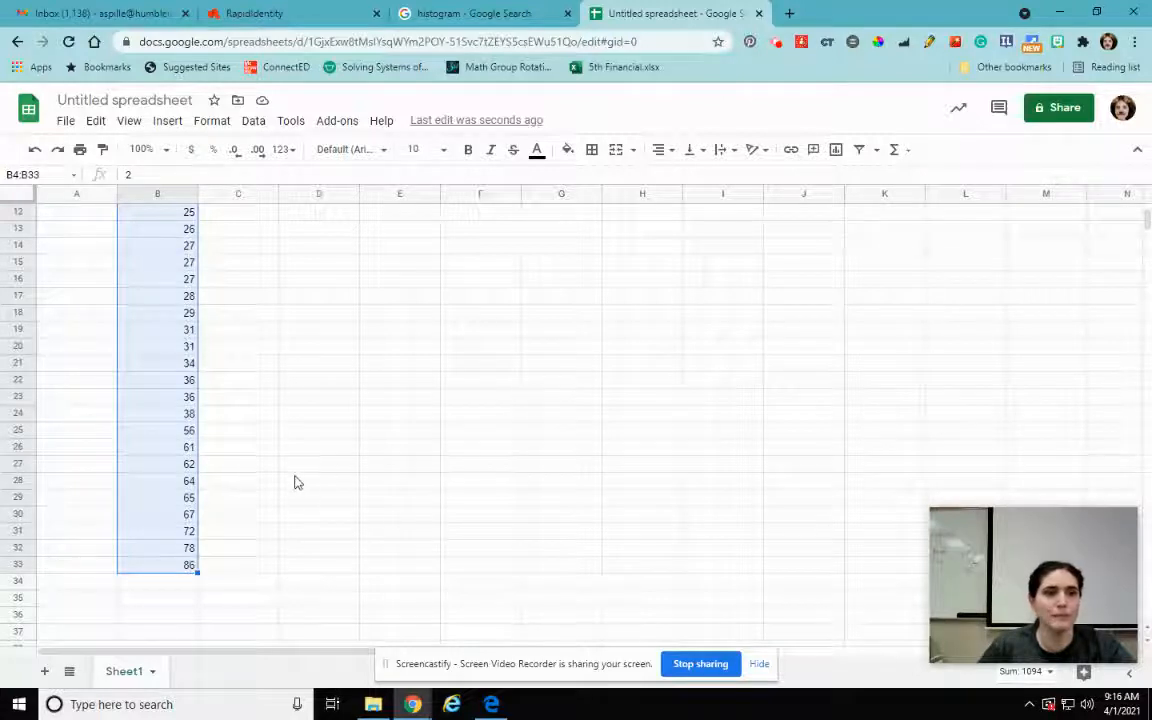
pyautogui.scroll(4, 298, 478)
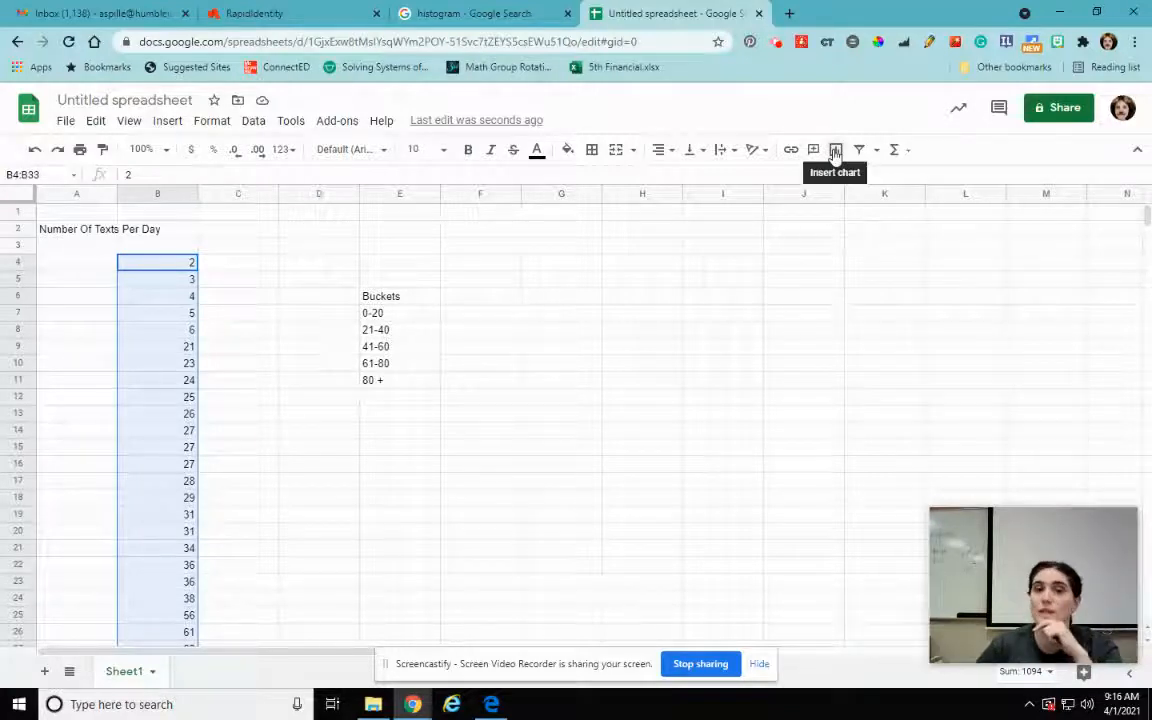
pyautogui.click(168, 121)
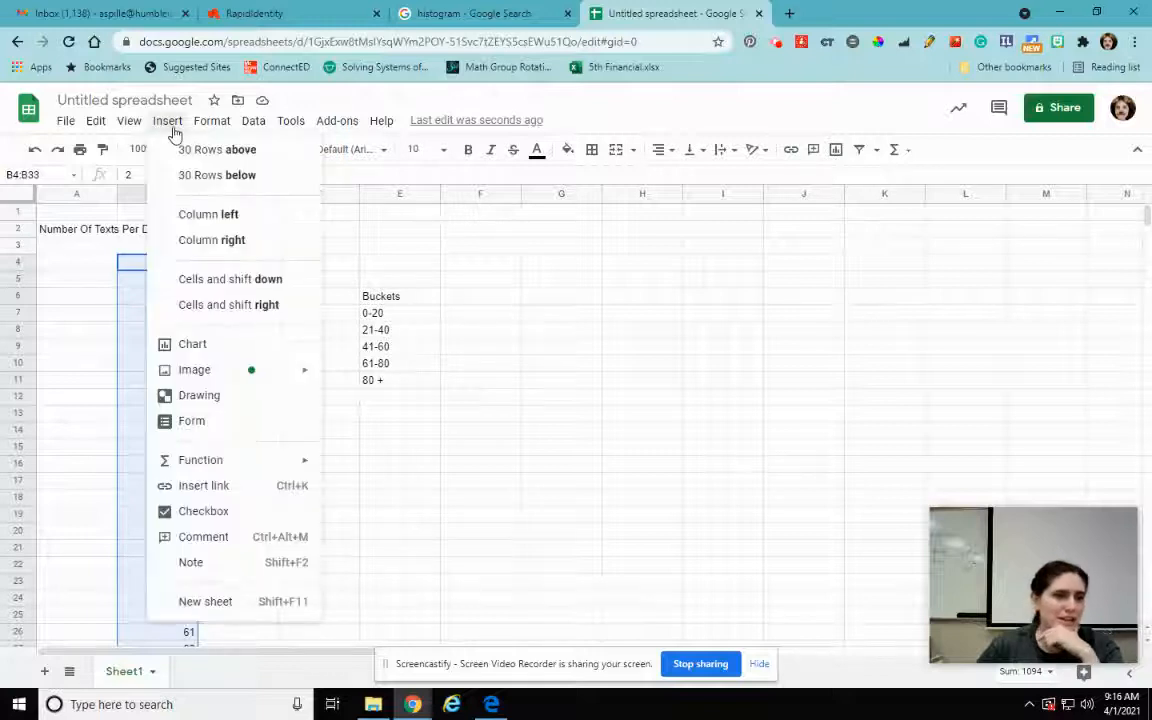
pyautogui.click(192, 345)
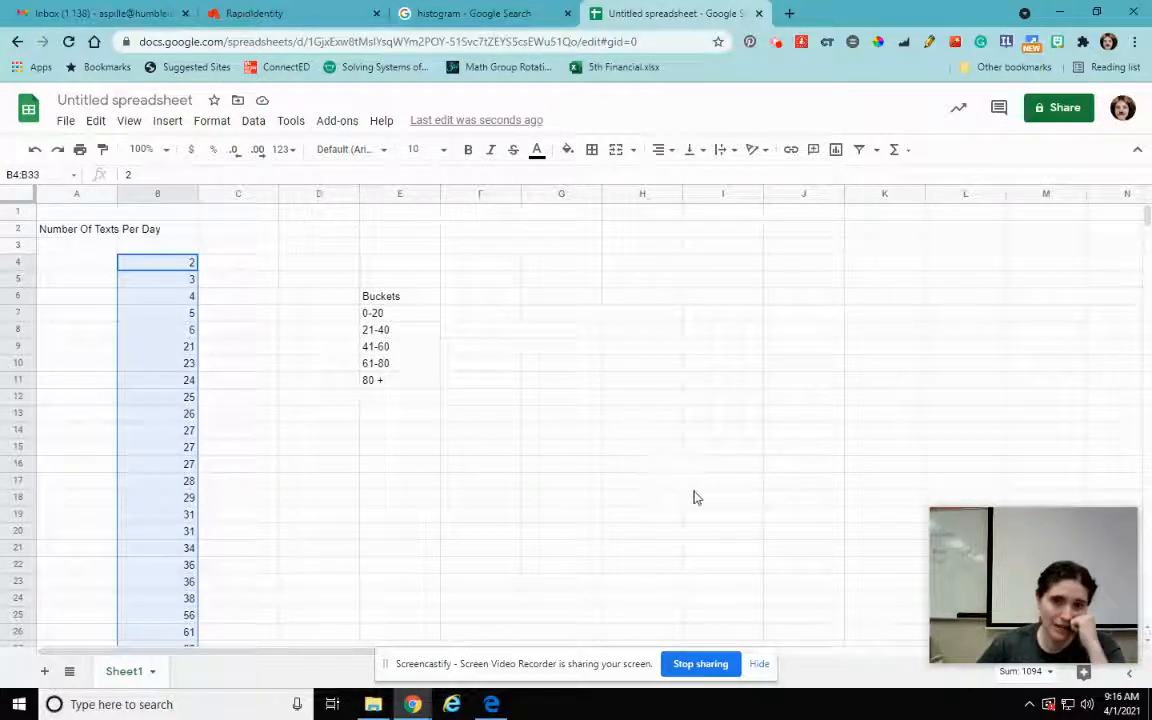
pyautogui.moveTo(976, 545); pyautogui.dragTo(340, 517)
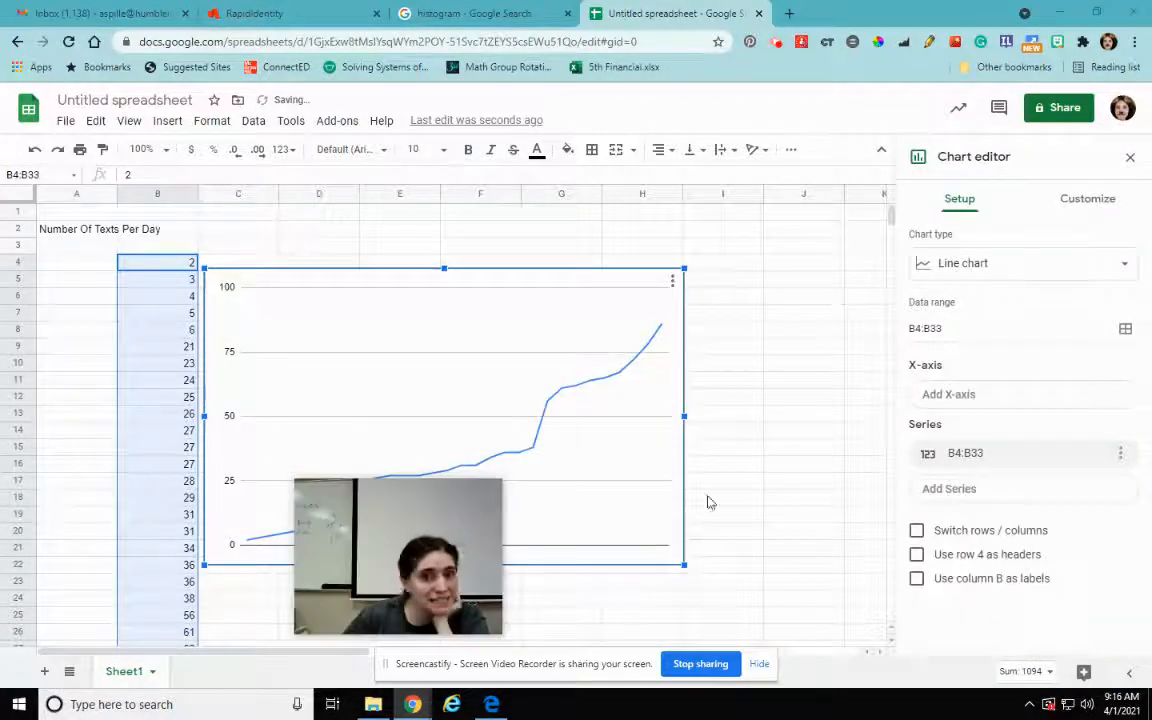
# Change the chart type from line chart to histogram chart.
pyautogui.click(1003, 270)
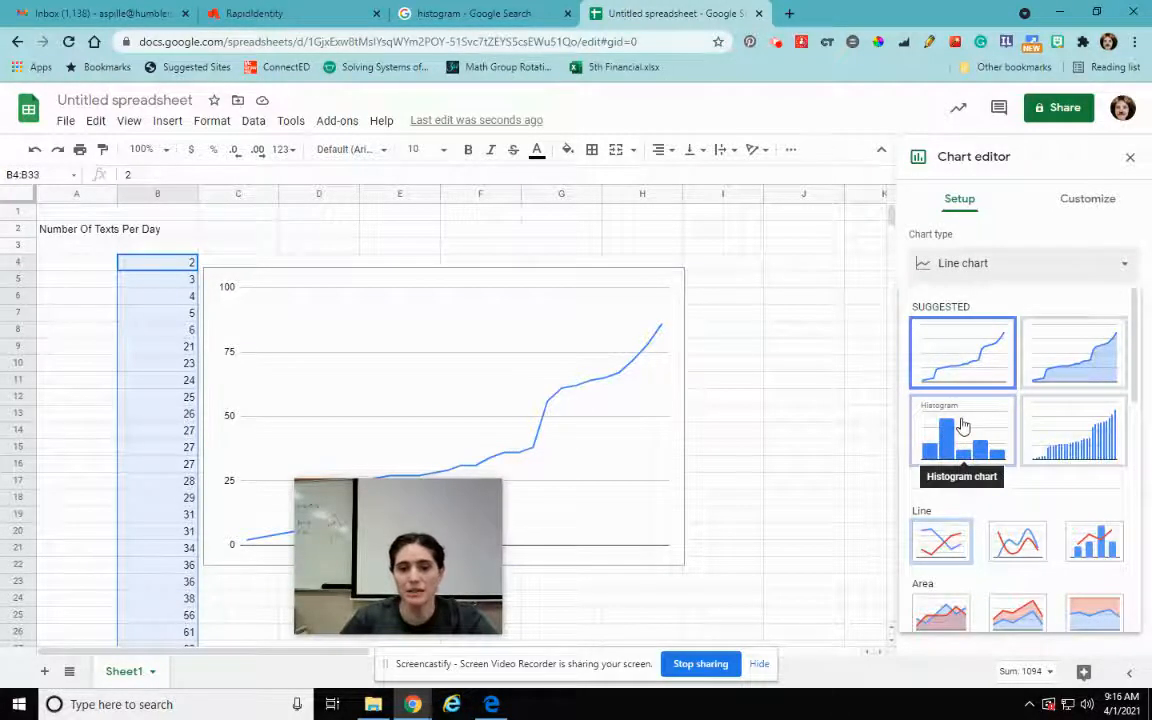
pyautogui.scroll(-3, 962, 400)
pyautogui.scroll(3, 967, 395)
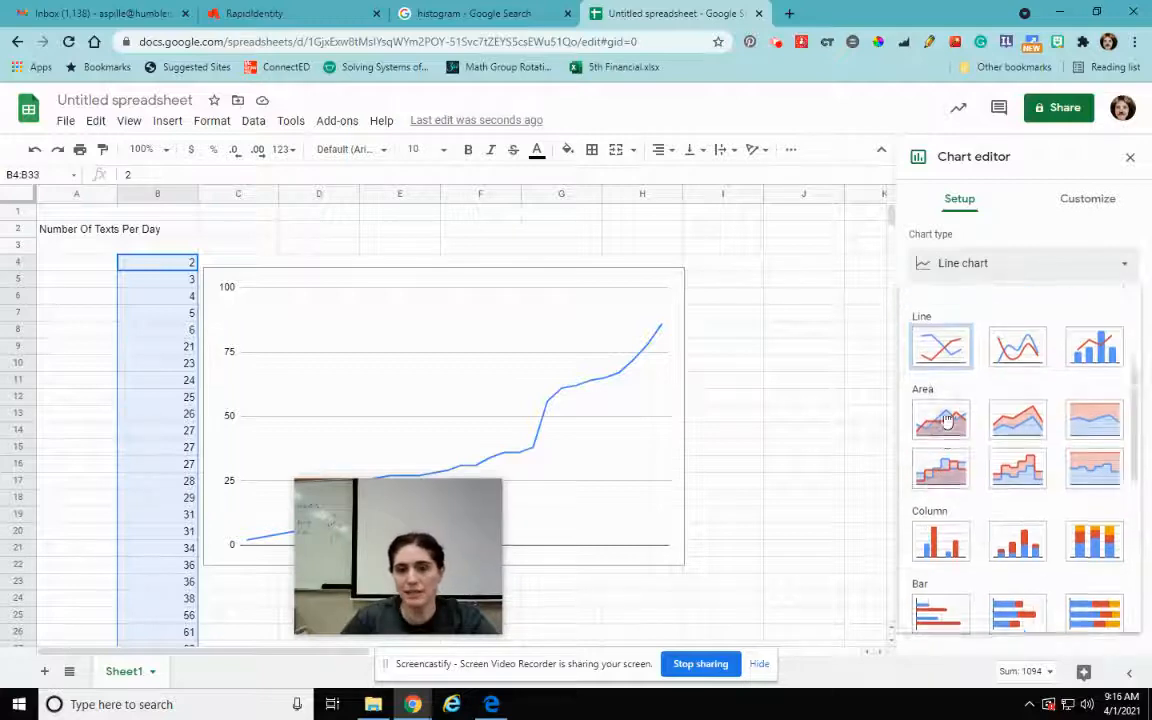
pyautogui.scroll(-10, 967, 411)
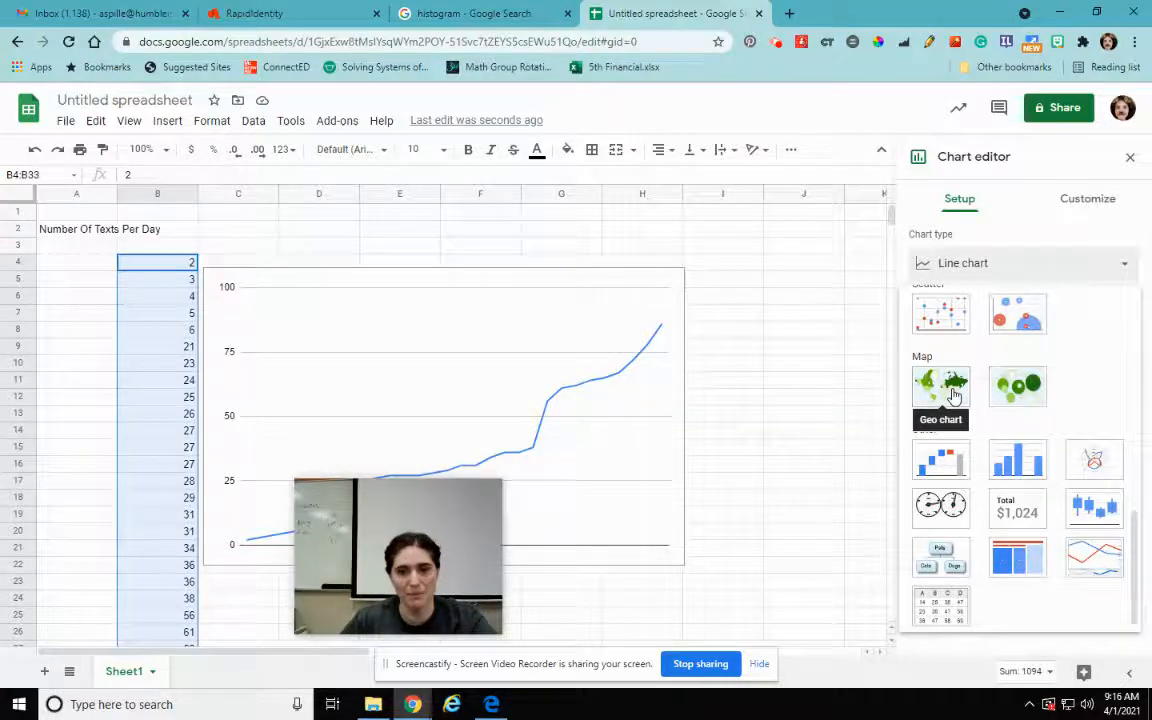
pyautogui.scroll(2, 954, 395)
pyautogui.scroll(5, 1026, 553)
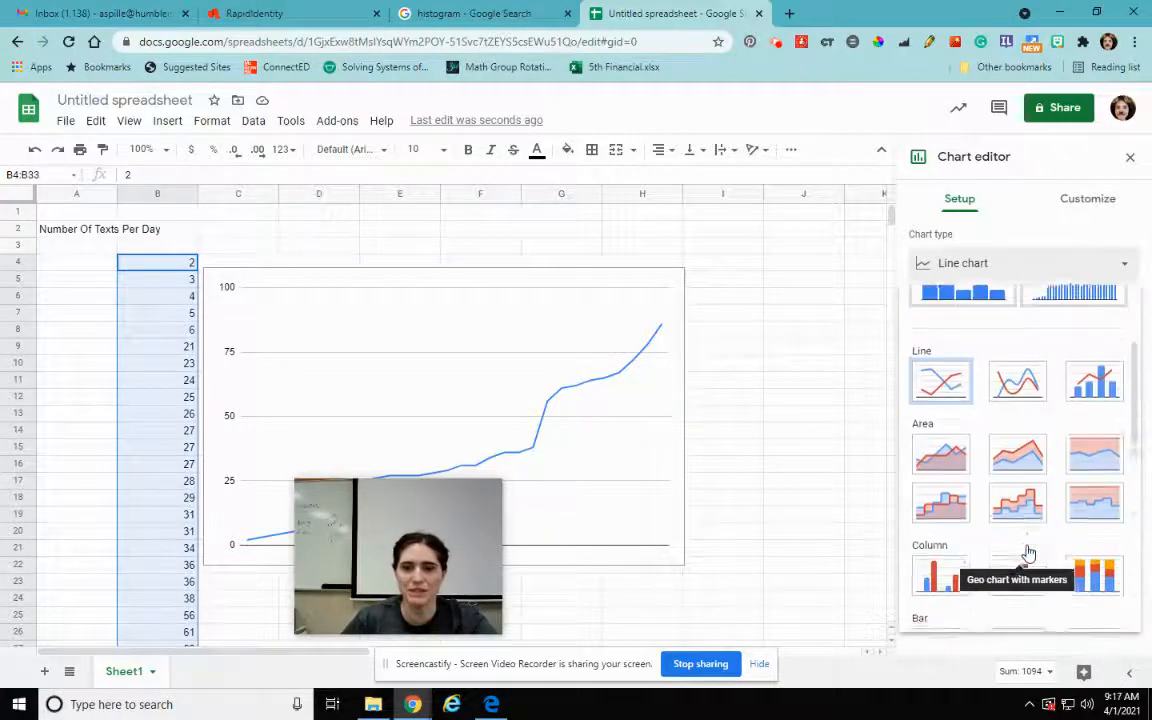
pyautogui.click(951, 433)
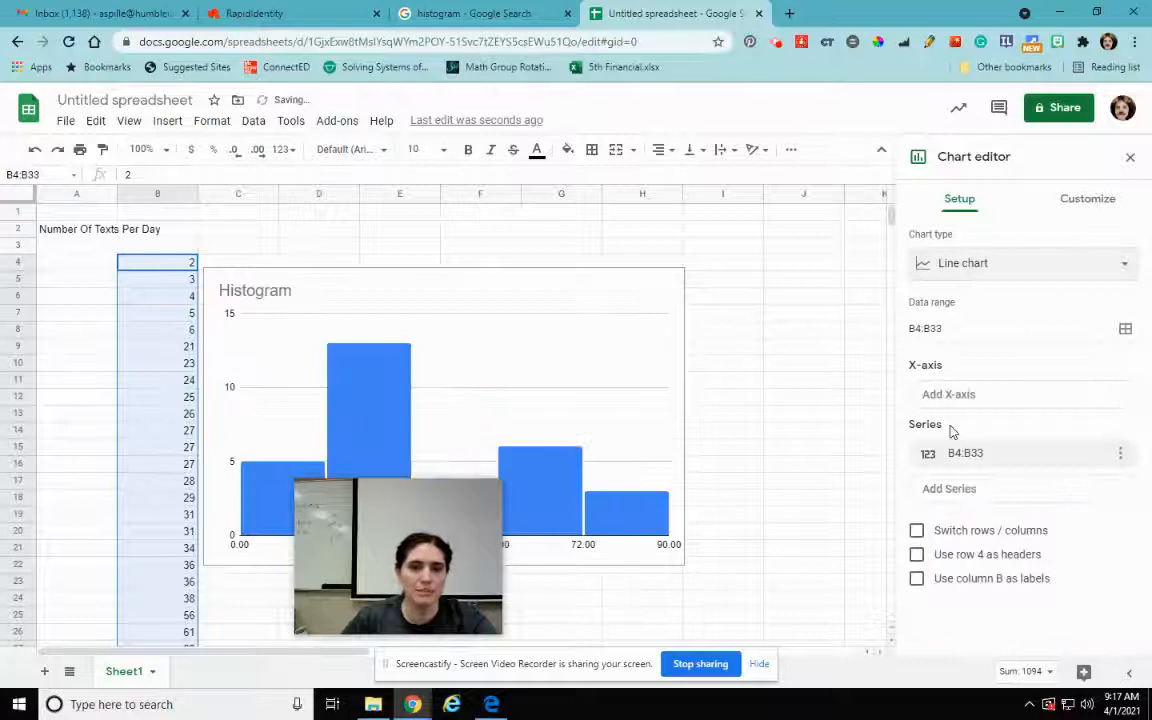
# Move the histogram clear of the Buckets list so it spans about columns F to L, starting at row 2.
pyautogui.click(560, 290)
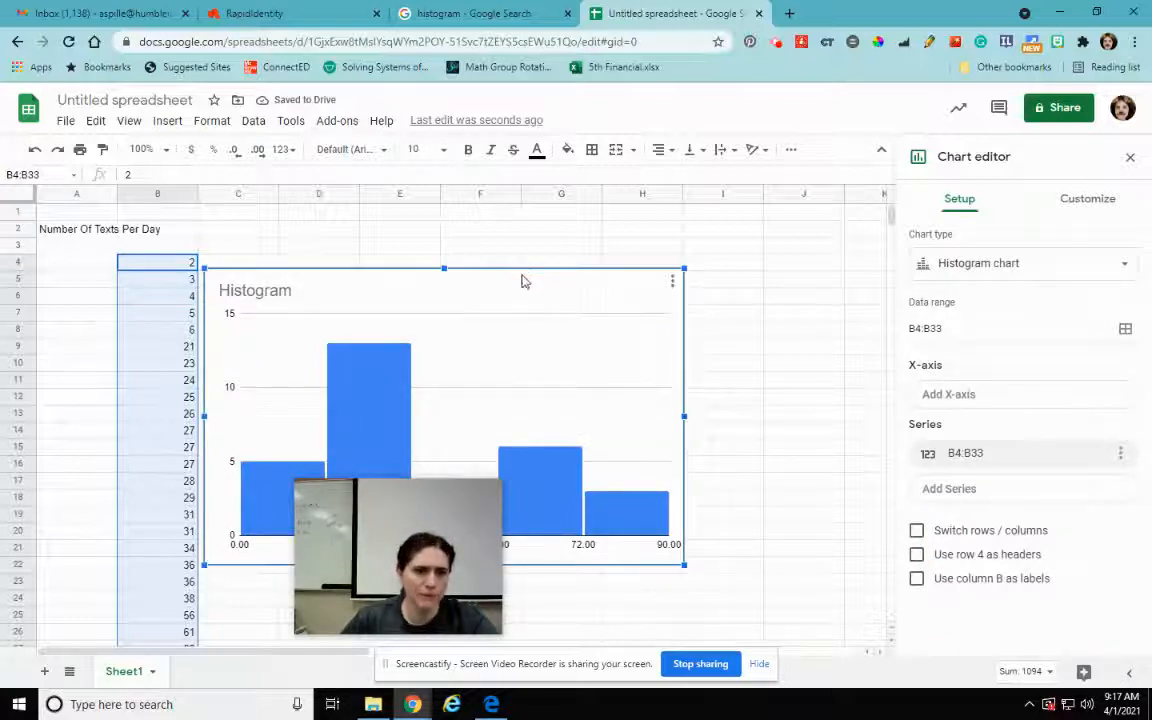
pyautogui.click(630, 575)
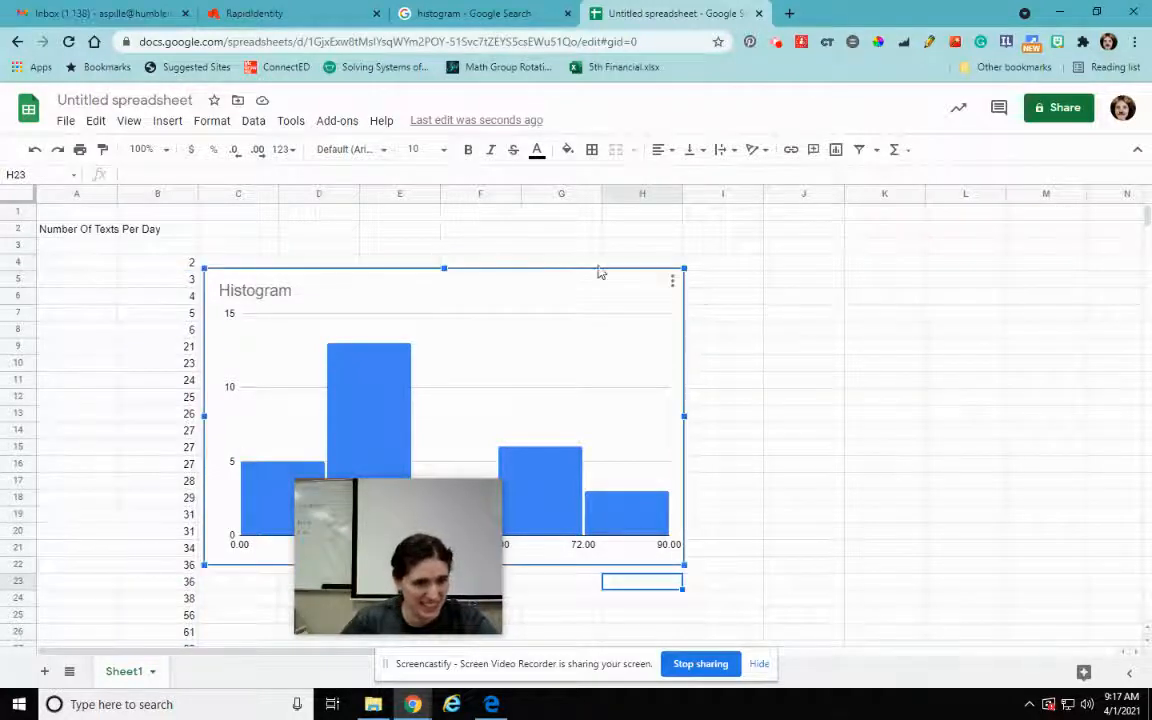
pyautogui.moveTo(598, 272); pyautogui.dragTo(958, 228)
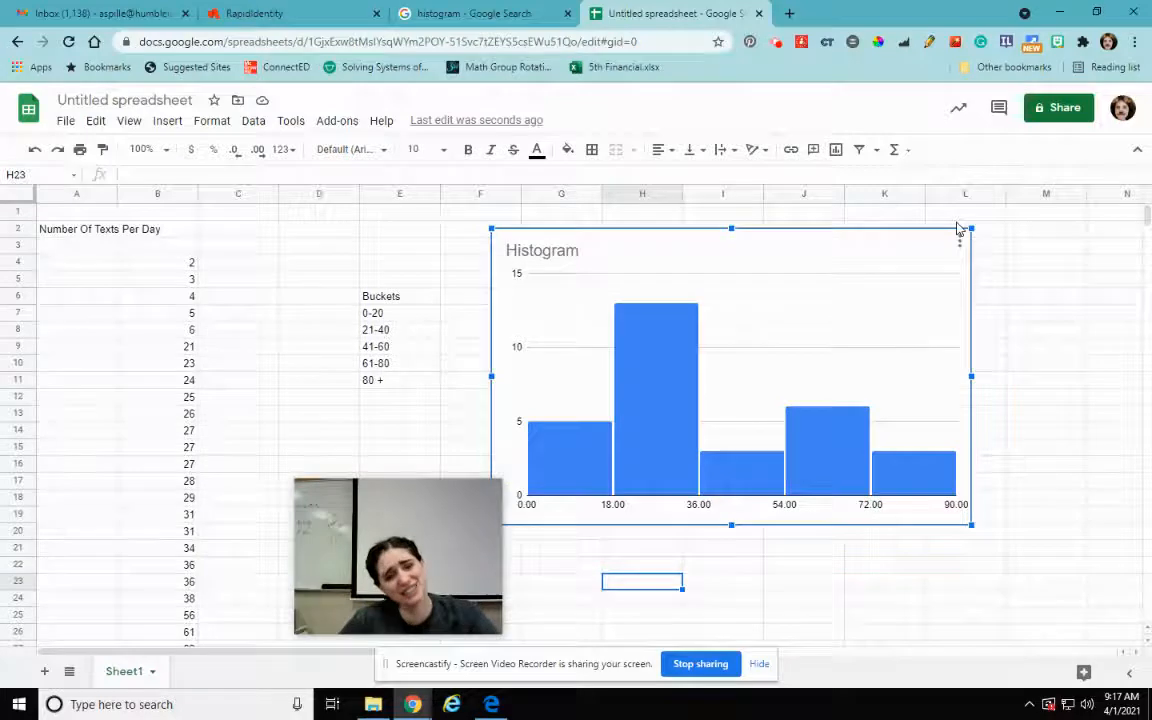
pyautogui.click(828, 612)
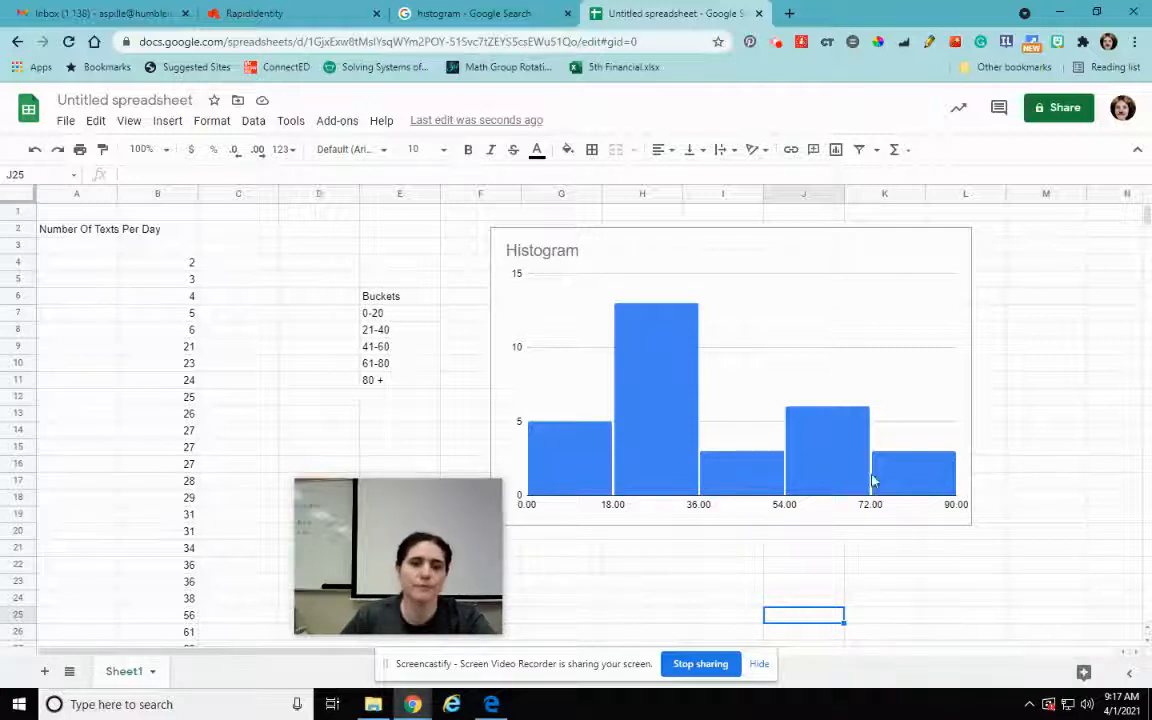
# Examine the histogram's customization options for chart and axis titles, horizontal axis and legend, looking for a way to set the bucket ranges.
pyautogui.click(893, 533)
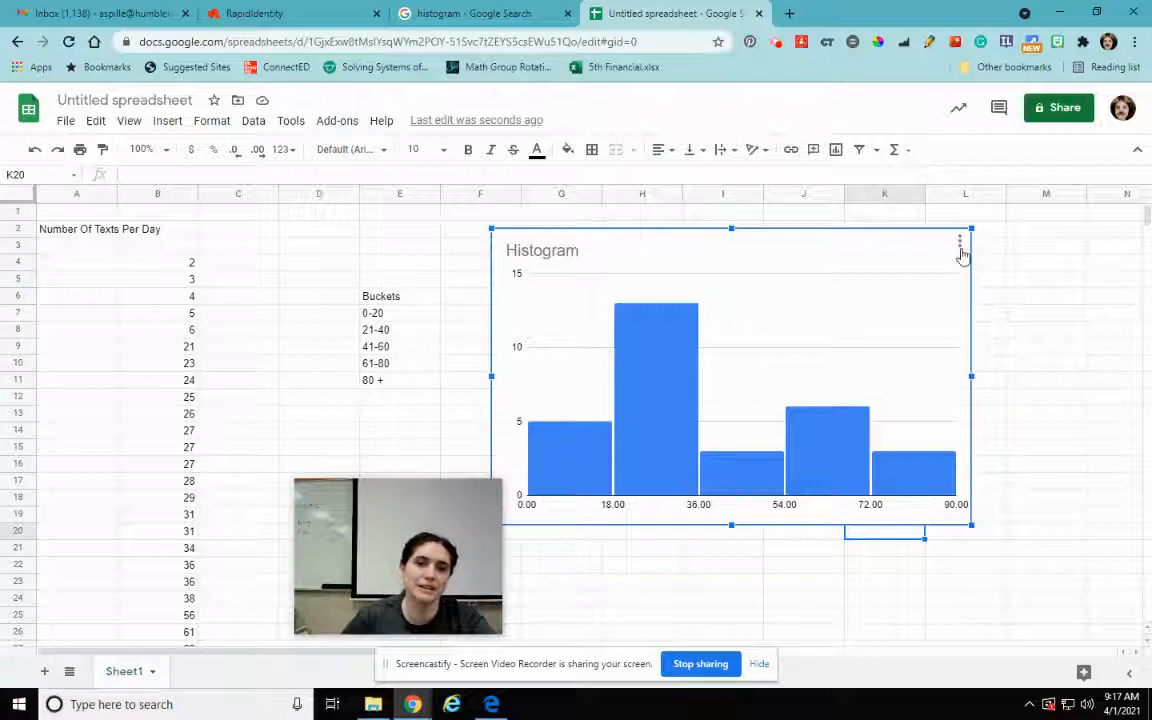
pyautogui.click(959, 243)
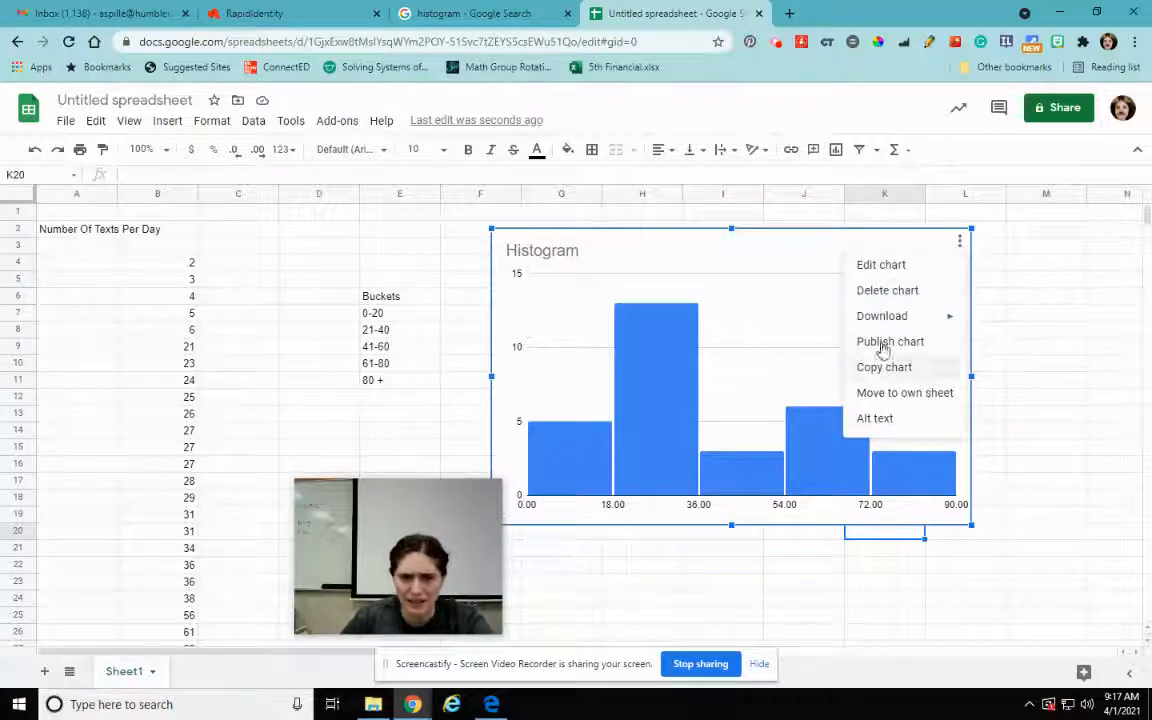
pyautogui.click(881, 265)
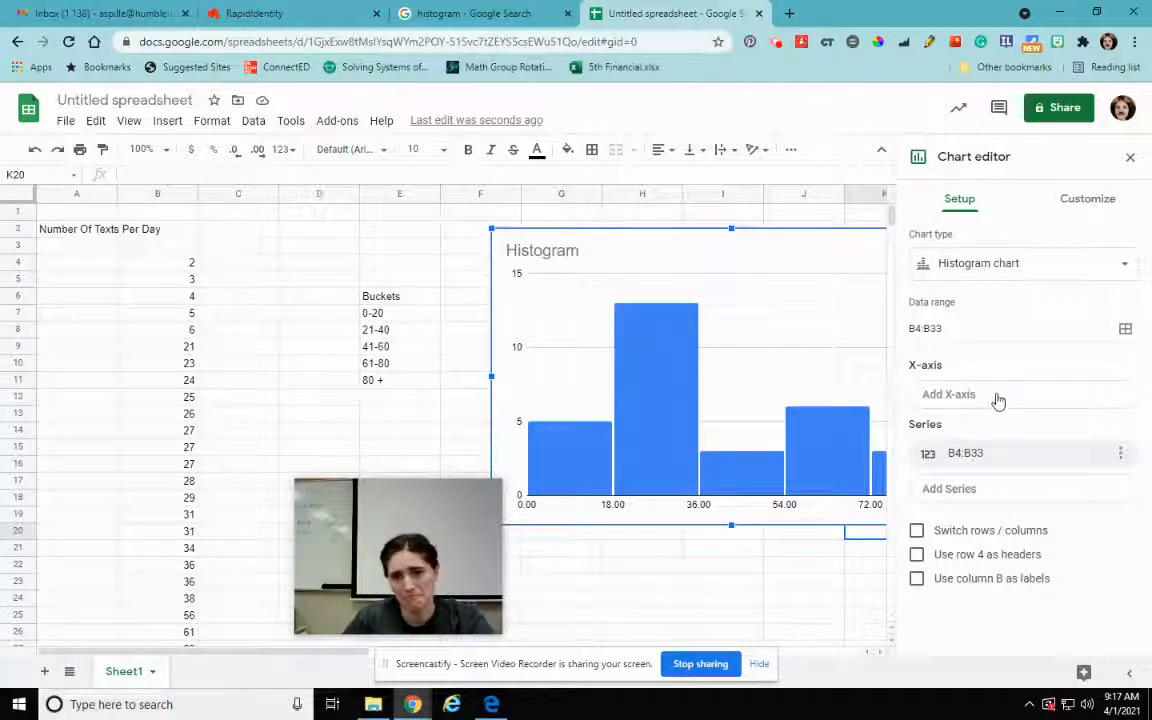
pyautogui.click(1090, 199)
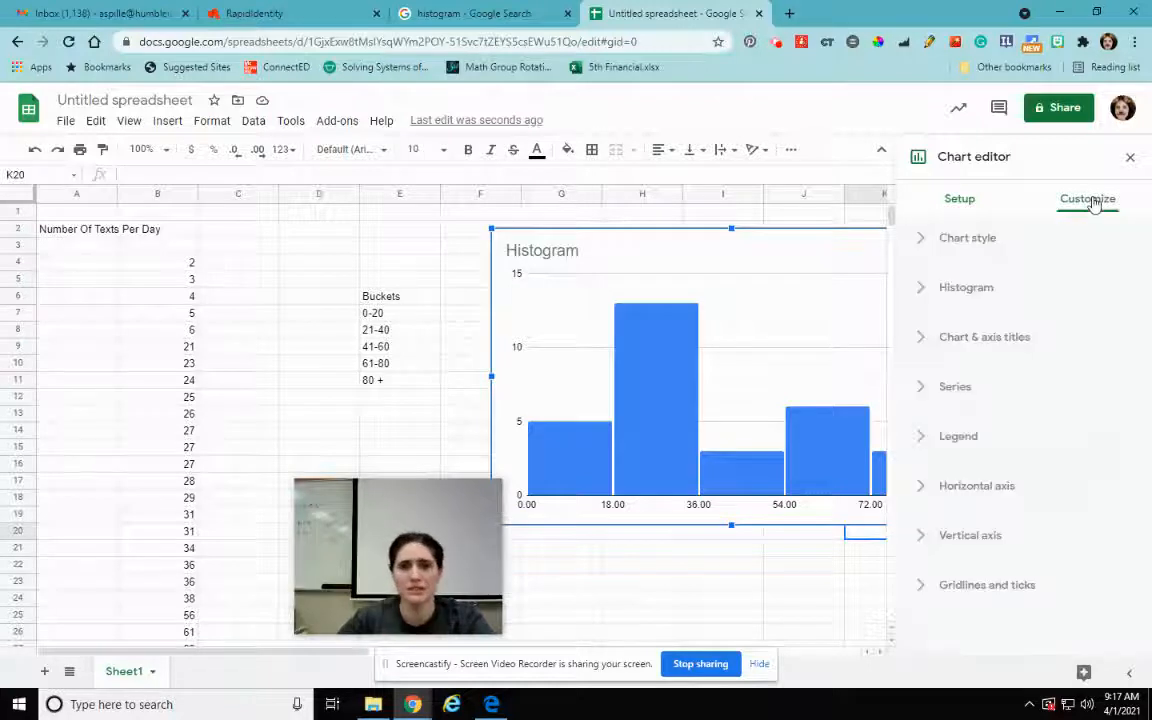
pyautogui.click(980, 340)
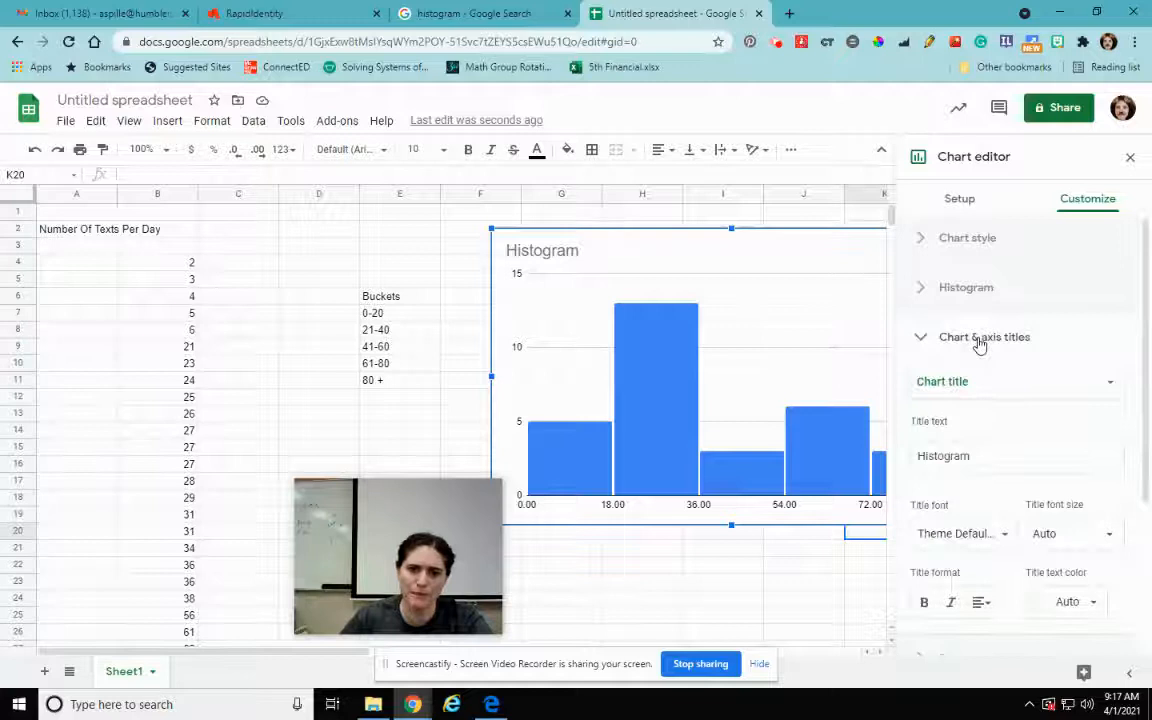
pyautogui.scroll(-3, 982, 420)
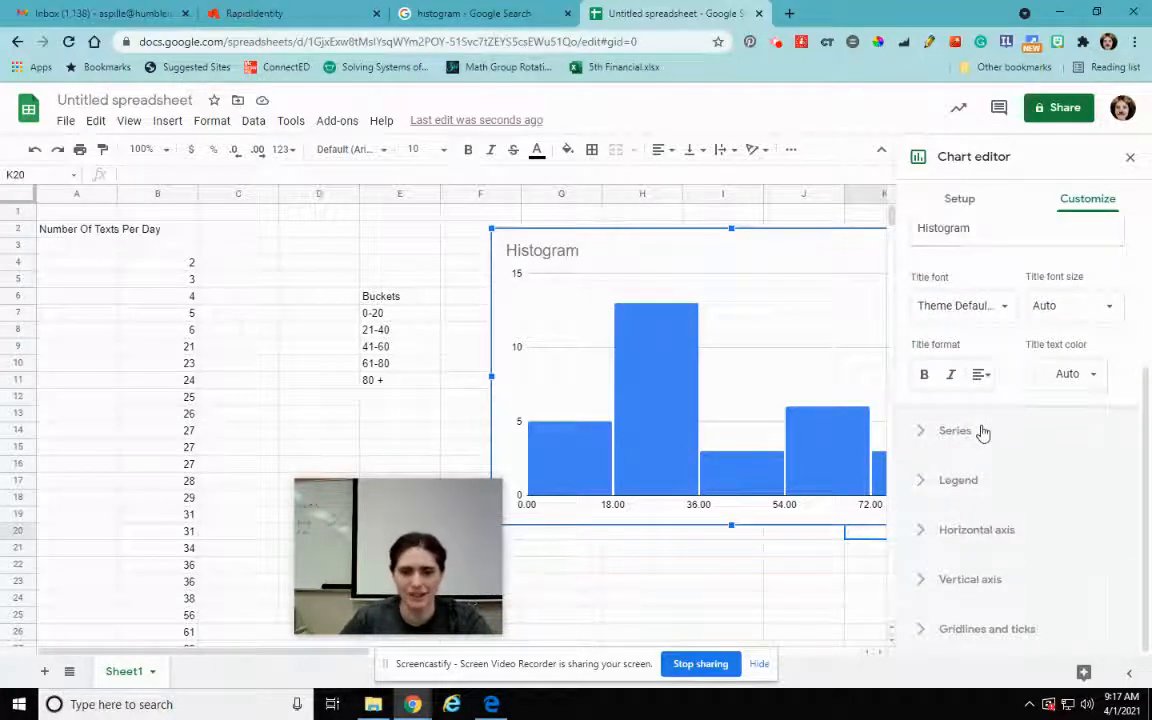
pyautogui.scroll(3, 981, 432)
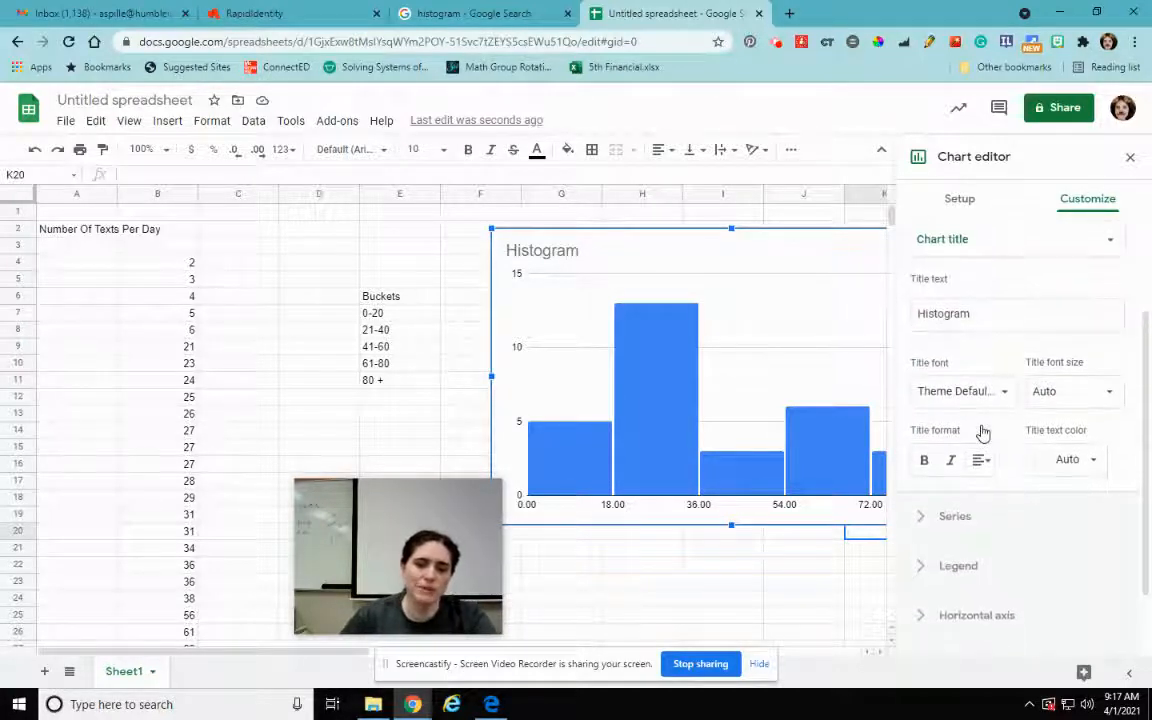
pyautogui.click(922, 340)
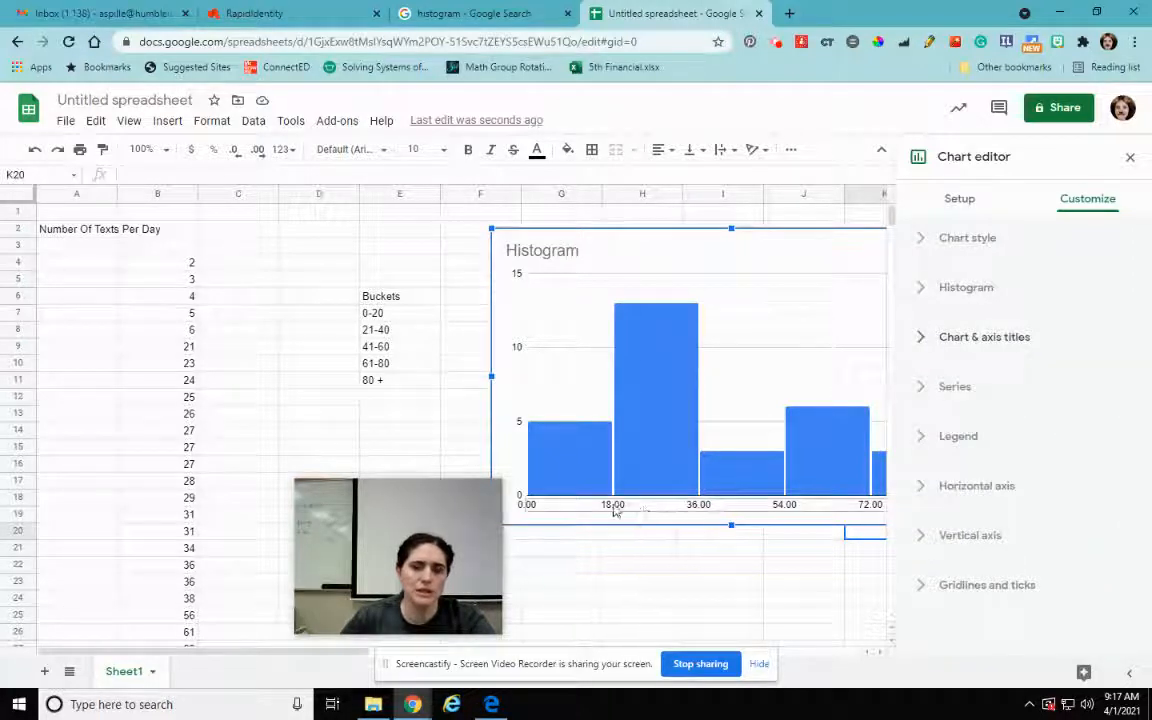
pyautogui.click(918, 490)
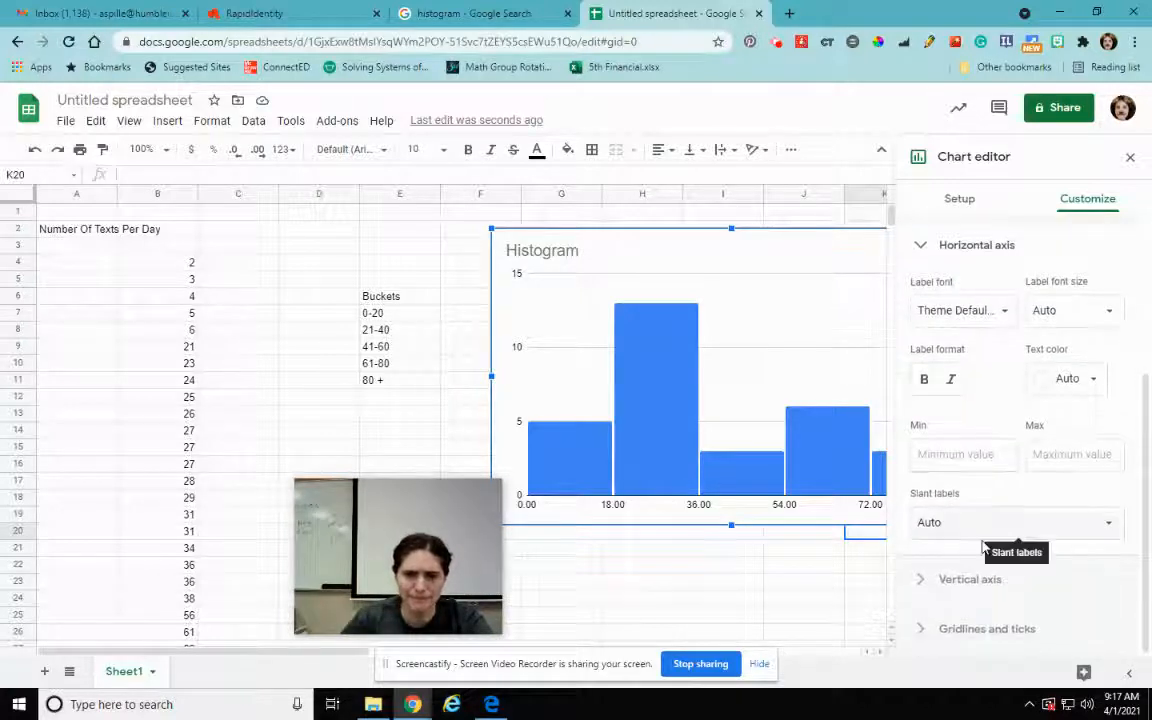
pyautogui.scroll(3, 983, 547)
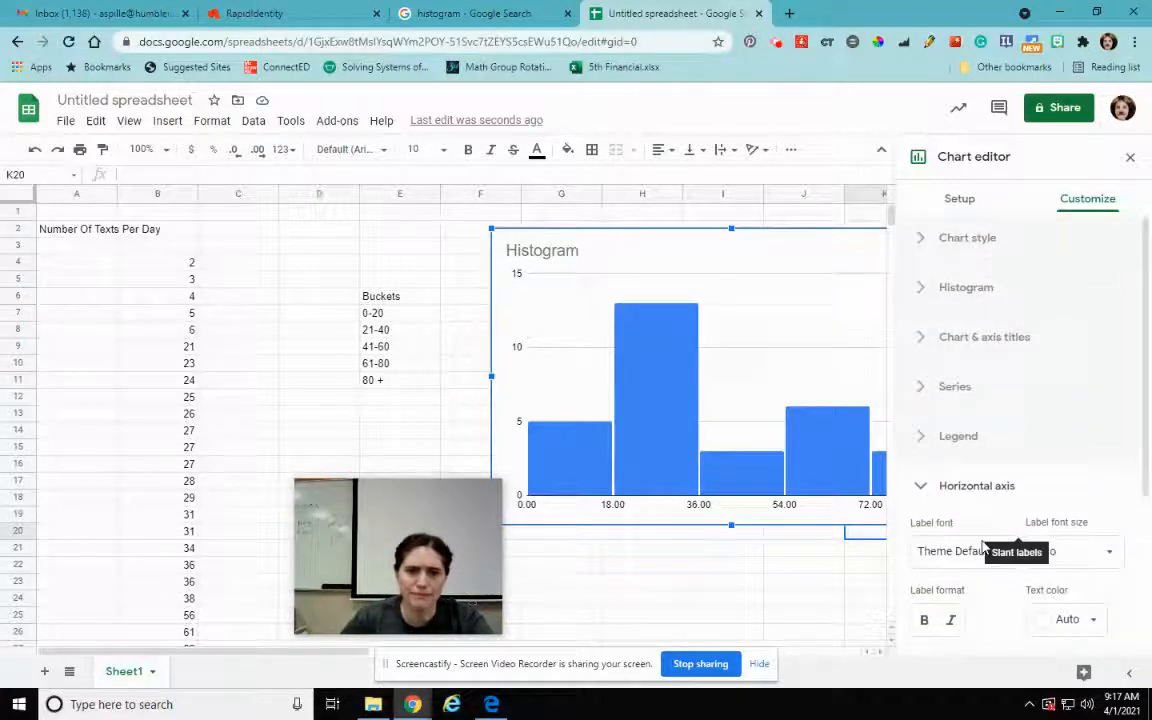
pyautogui.click(922, 440)
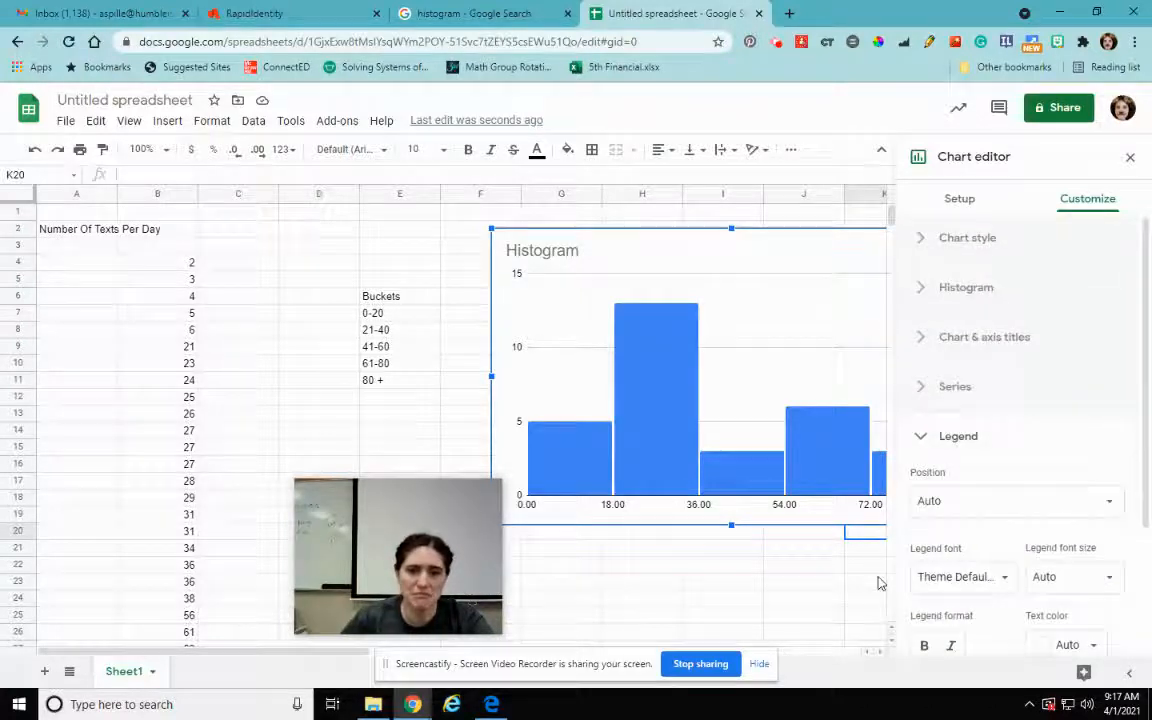
pyautogui.click(922, 440)
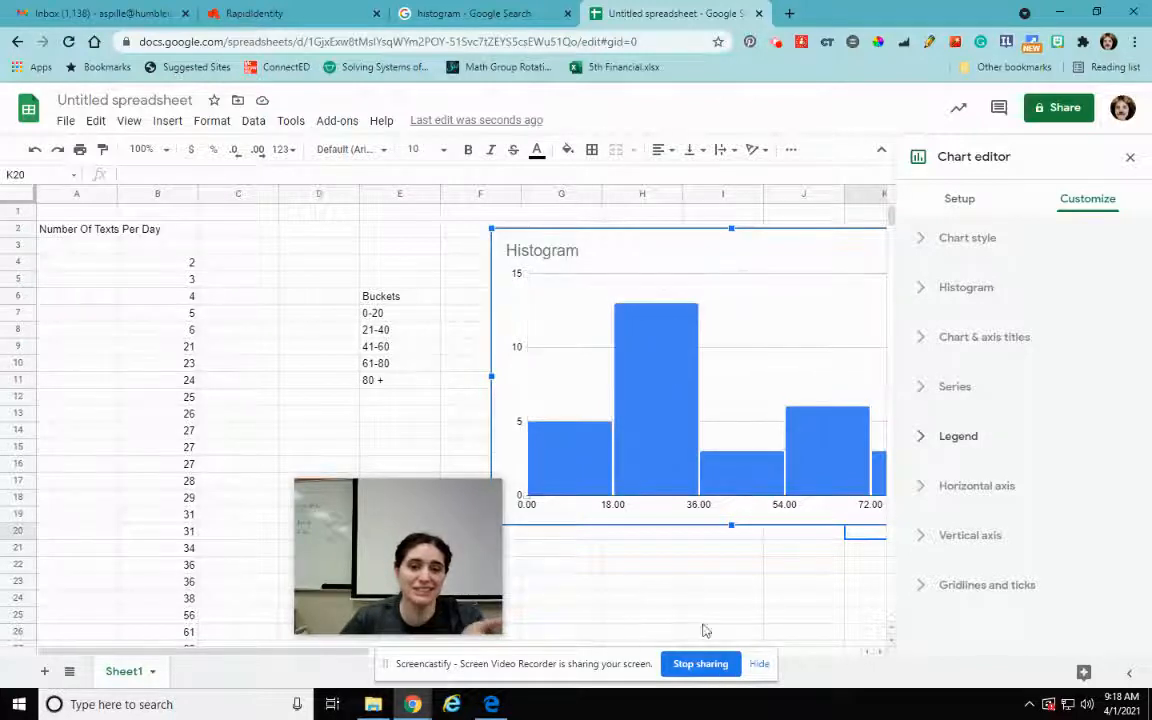
pyautogui.click(712, 586)
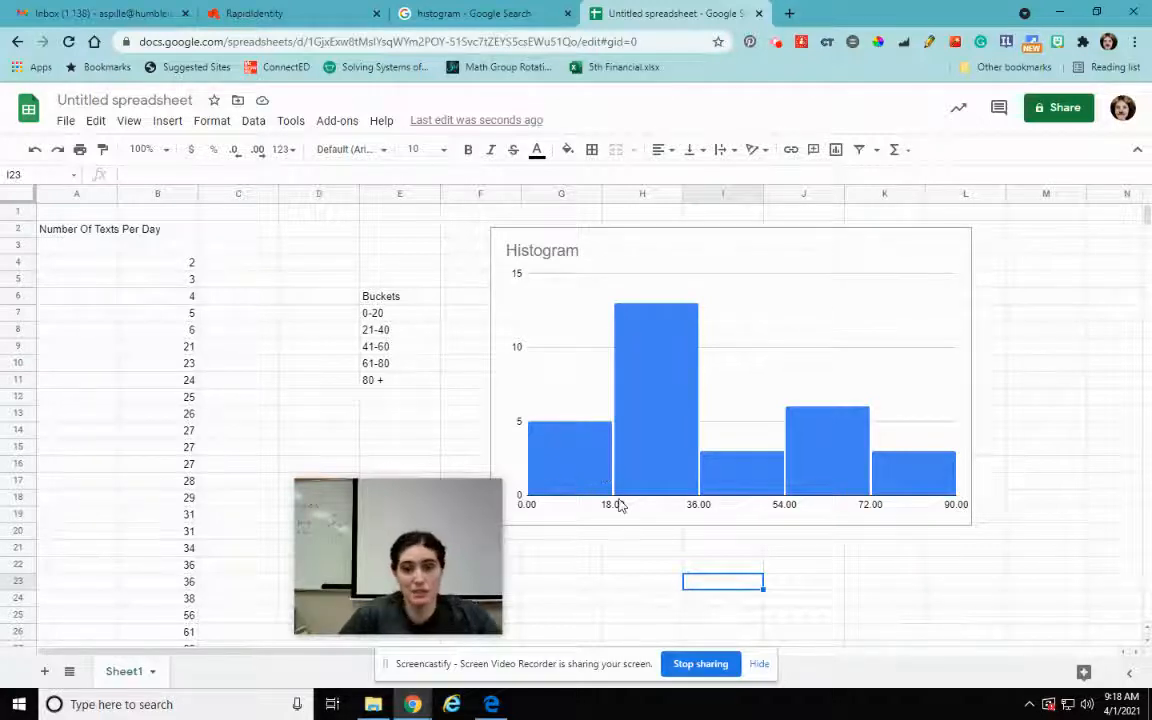
# Move the histogram closer to the Buckets list so its edge sits beside column E.
pyautogui.moveTo(430, 513); pyautogui.dragTo(1051, 507)
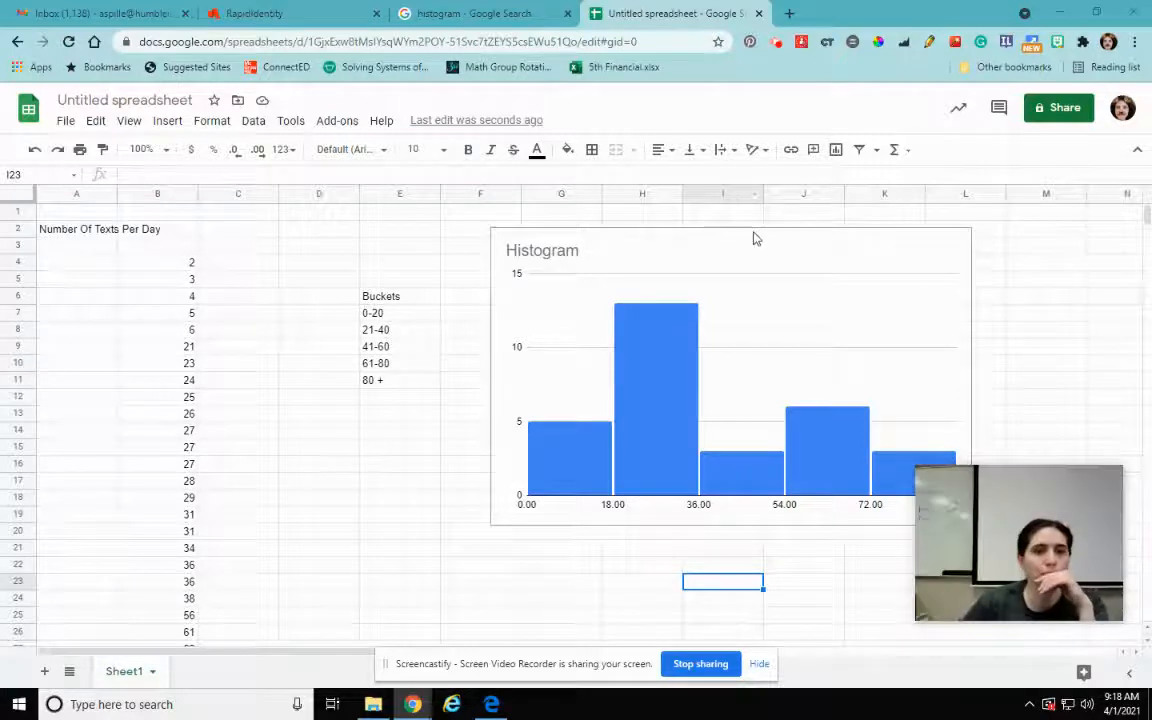
pyautogui.click(720, 237)
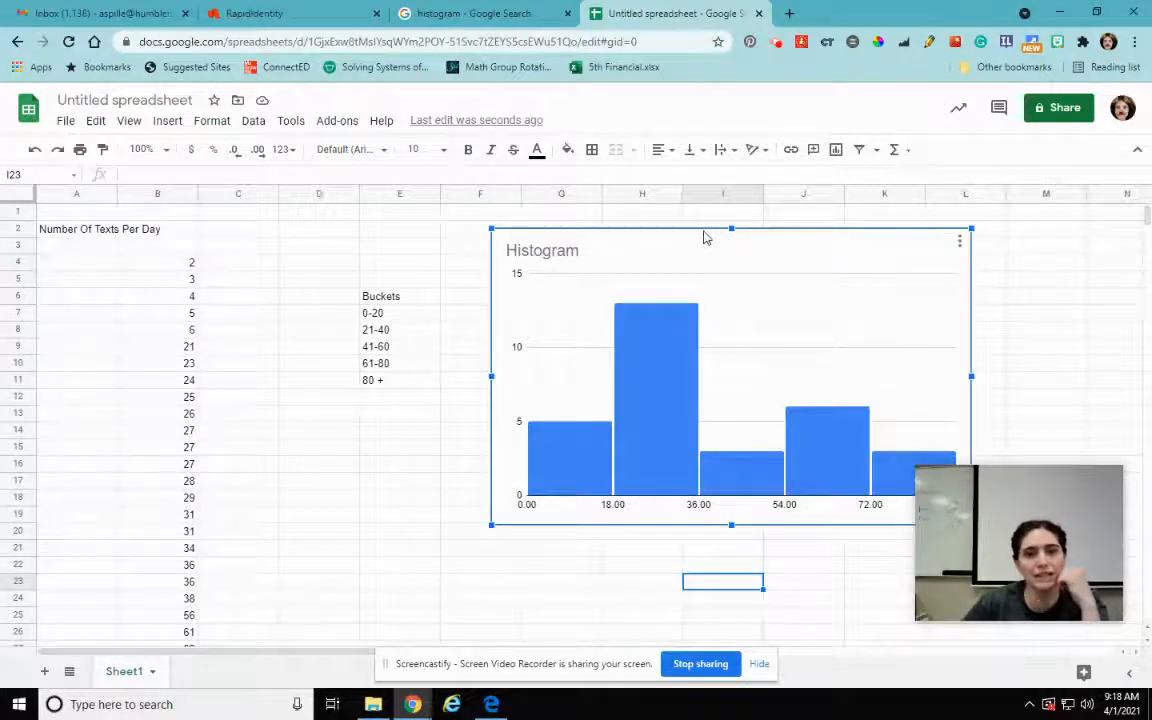
pyautogui.moveTo(751, 331); pyautogui.dragTo(696, 321)
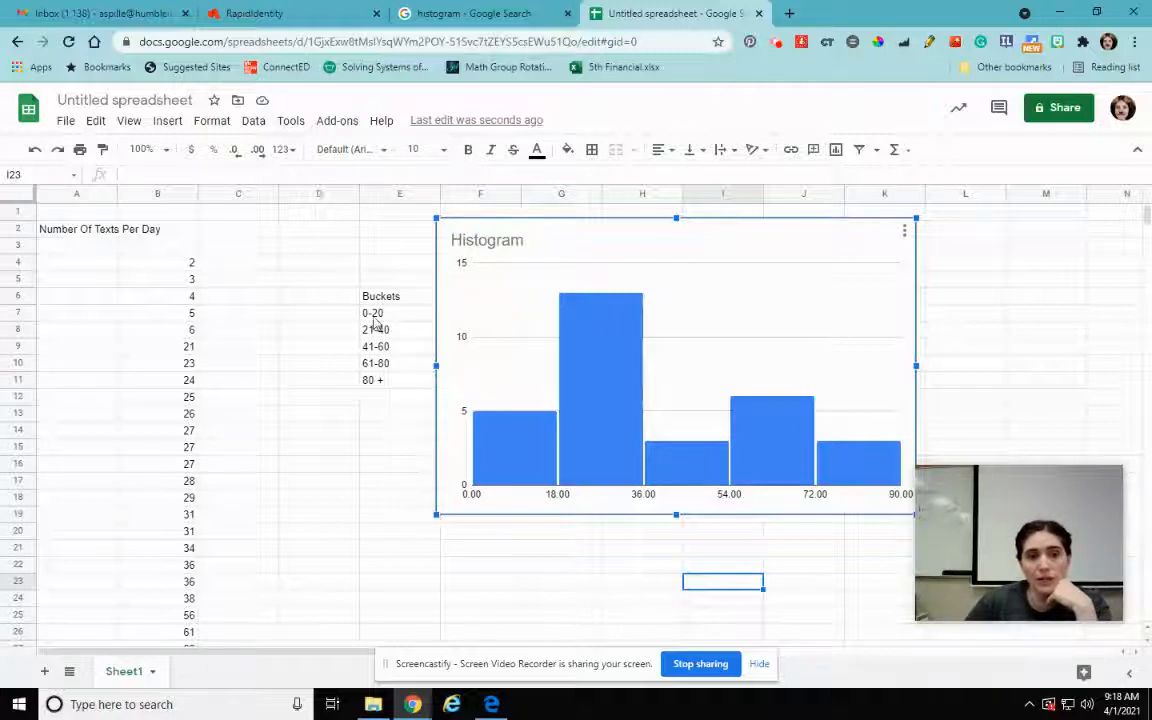
# Change the bucket ranges in cells E7 to E10 to 0-18, 19-36, 37-54 and 55-72, matching the histogram's axis.
pyautogui.click(373, 318)
pyautogui.write('0-18')
pyautogui.press('Return')
pyautogui.write('19')
pyautogui.press('Return')
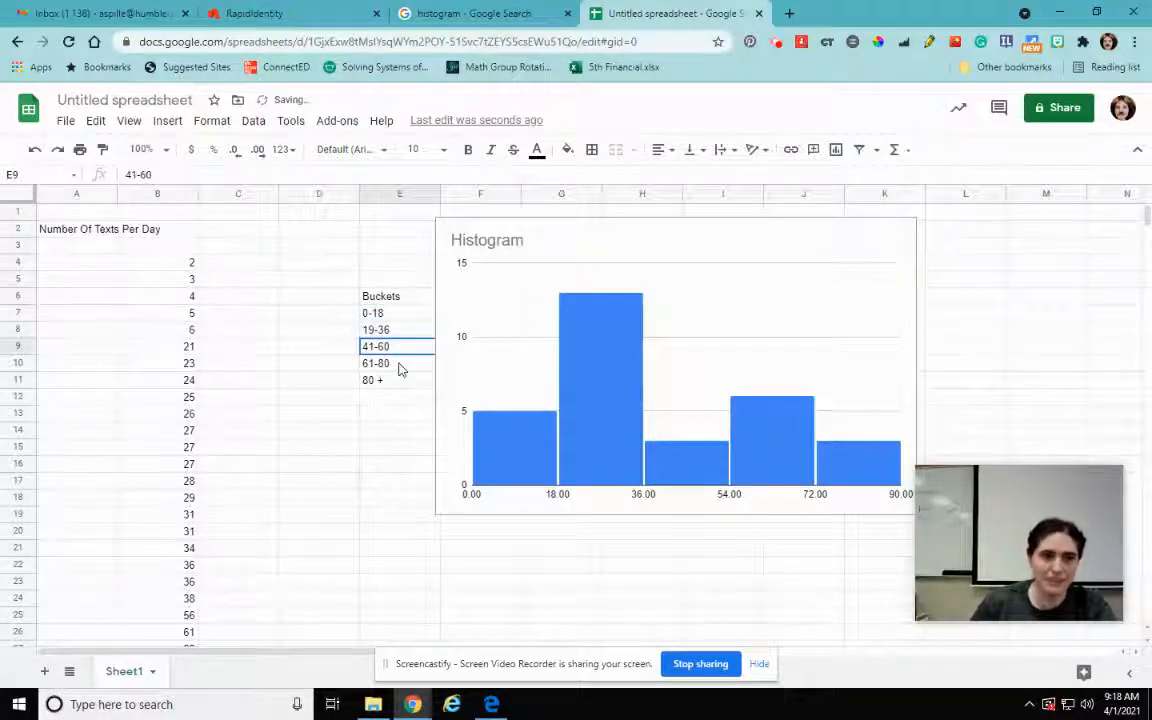
pyautogui.write('37-54')
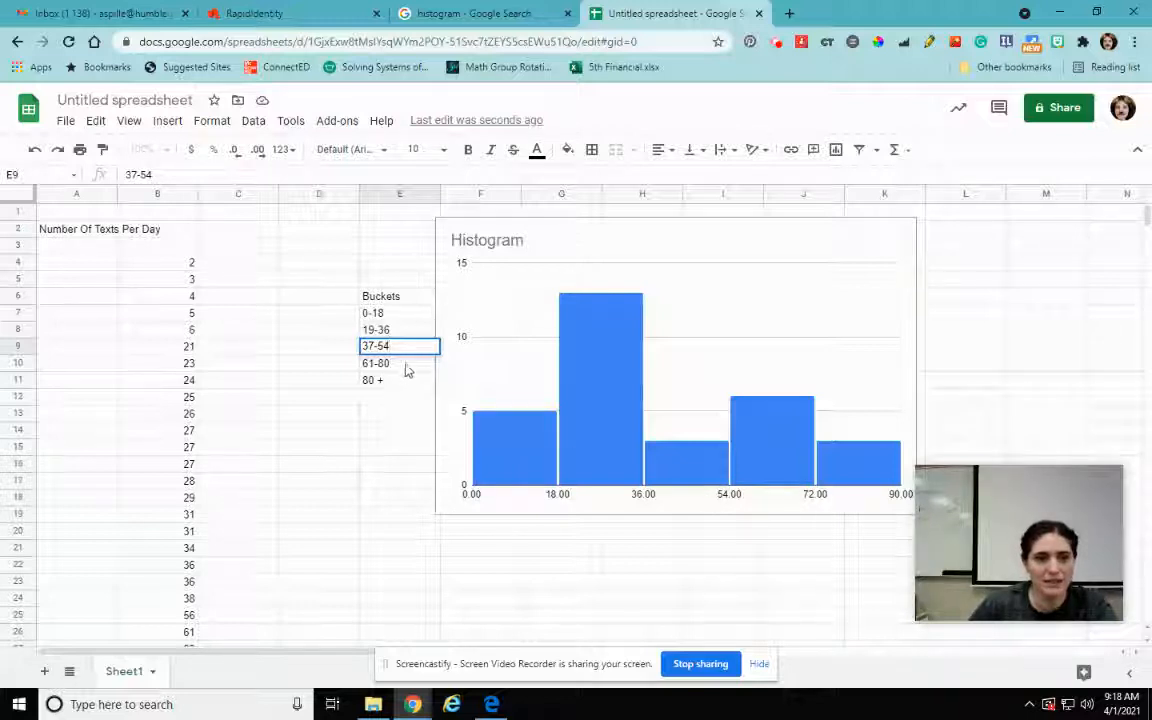
pyautogui.press('Return')
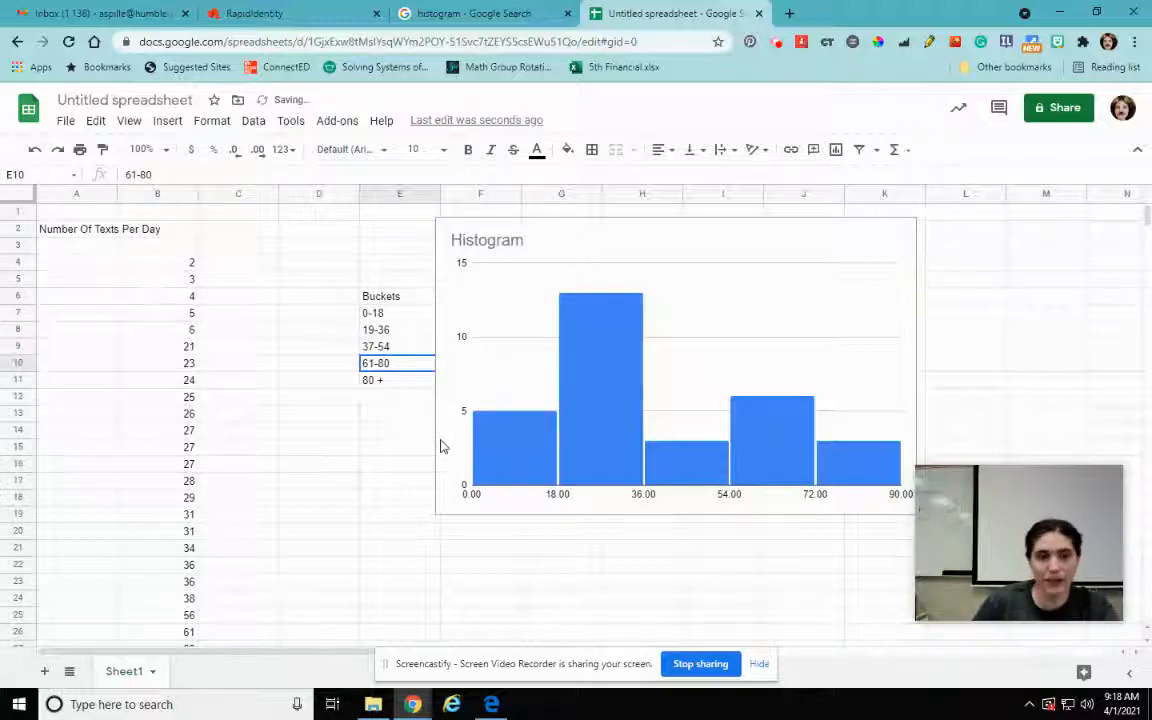
pyautogui.write('54')
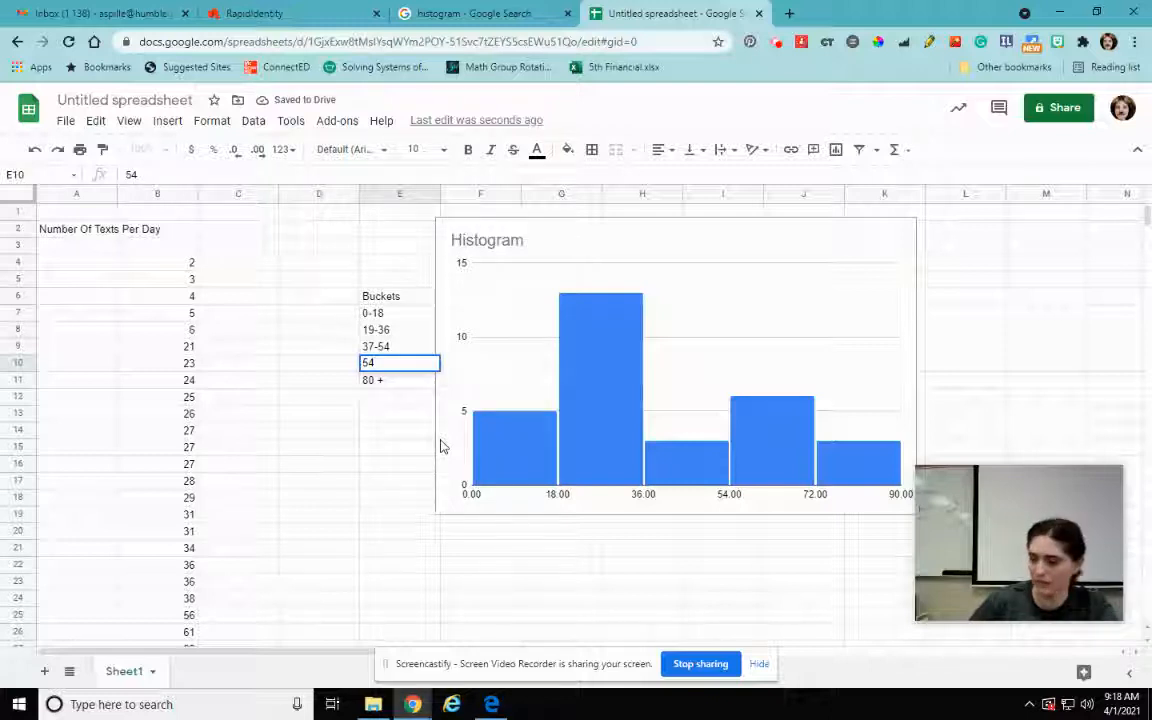
pyautogui.write('5-72')
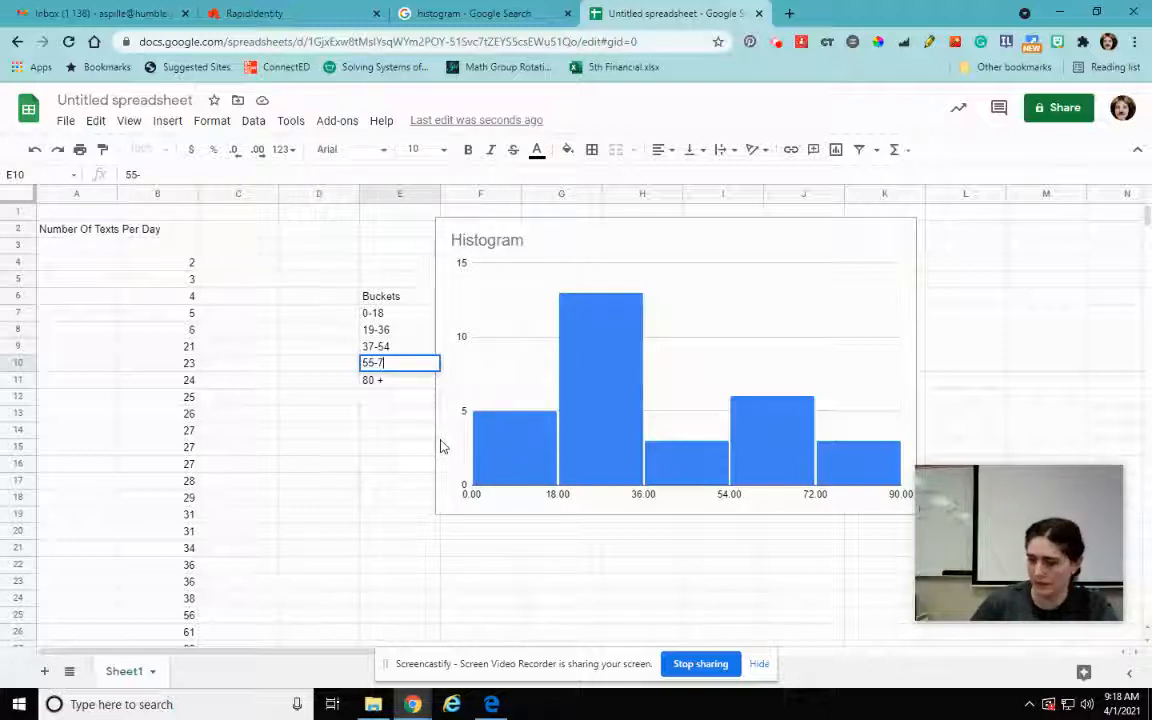